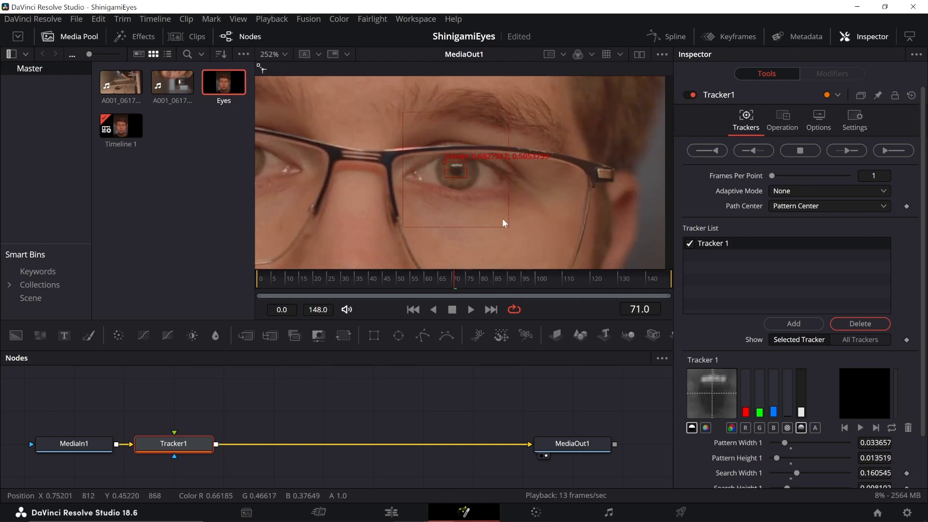
# Step: Track the pupil in reverse with Tracker 1 and bring the playhead to frame 148
pyautogui.click(713, 150)
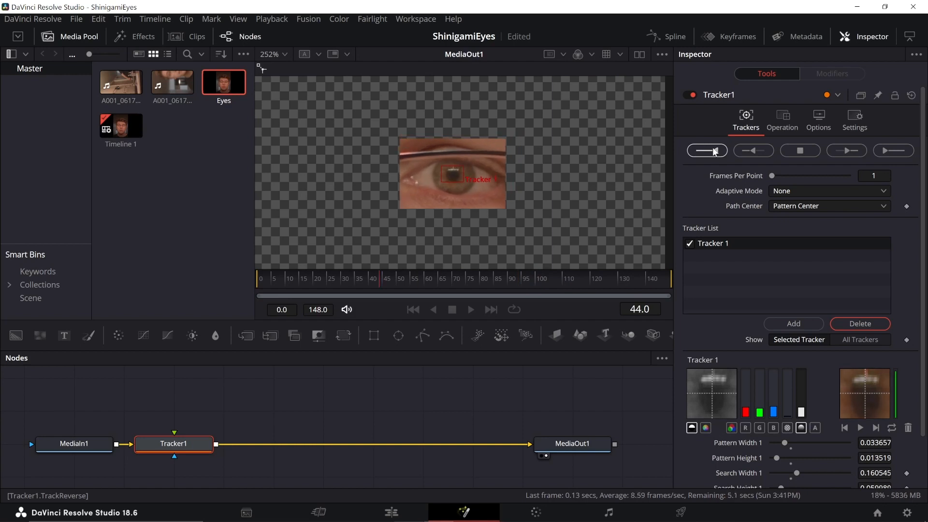
pyautogui.click(570, 298)
pyautogui.moveTo(546, 281); pyautogui.dragTo(670, 281)
# Step: Add a ColorCorrector node after Tracker1 and tint the image red with a strength of 0.5599
pyautogui.hotkey('shift', 'space')
pyautogui.write('cc')
pyautogui.press('Return')
pyautogui.scroll(6, 535, 175)
pyautogui.scroll(-2, 504, 173)
pyautogui.moveTo(855, 231)
pyautogui.mouseDown()
pyautogui.moveTo(862, 233)
pyautogui.moveTo(820, 202)
pyautogui.moveTo(859, 229)
pyautogui.mouseUp()
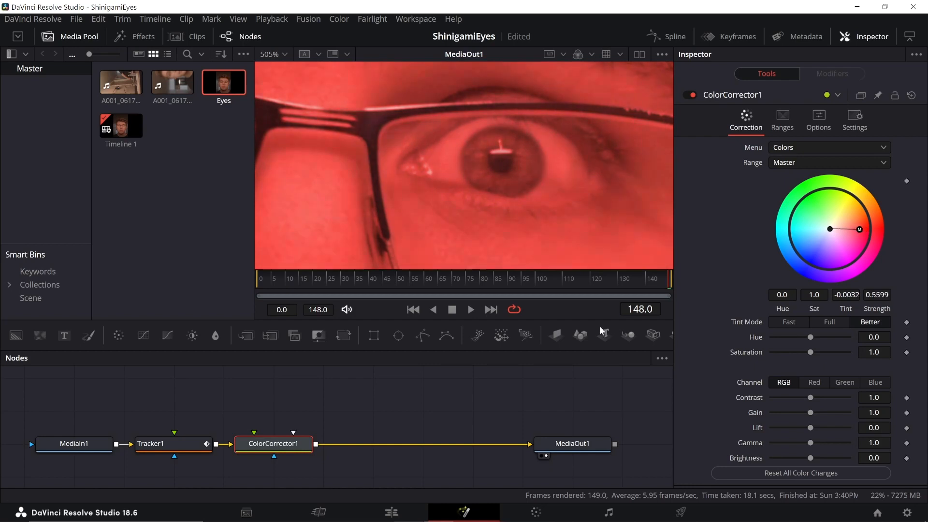
# Step: Trim ColorCorrector1 in the keyframe view so it starts at frame 36, and play back the tinted iris
pyautogui.click(765, 36)
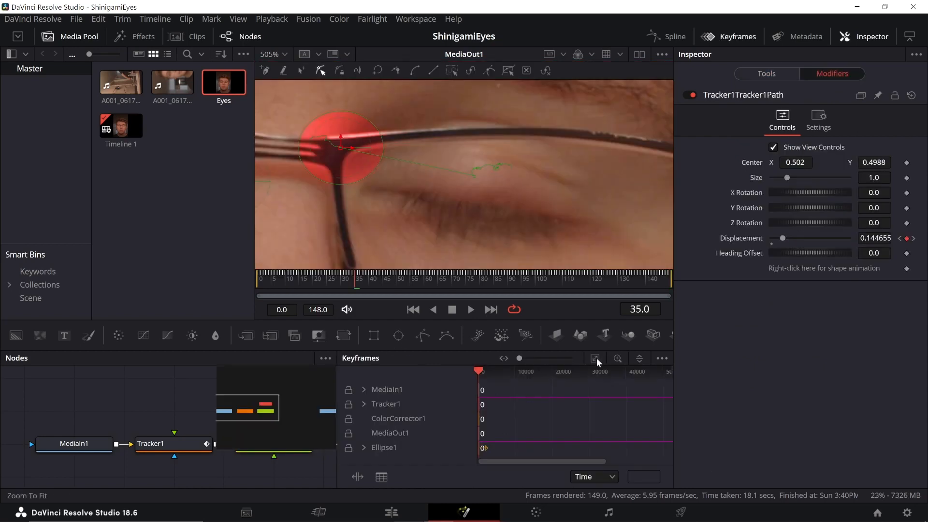
pyautogui.click(596, 358)
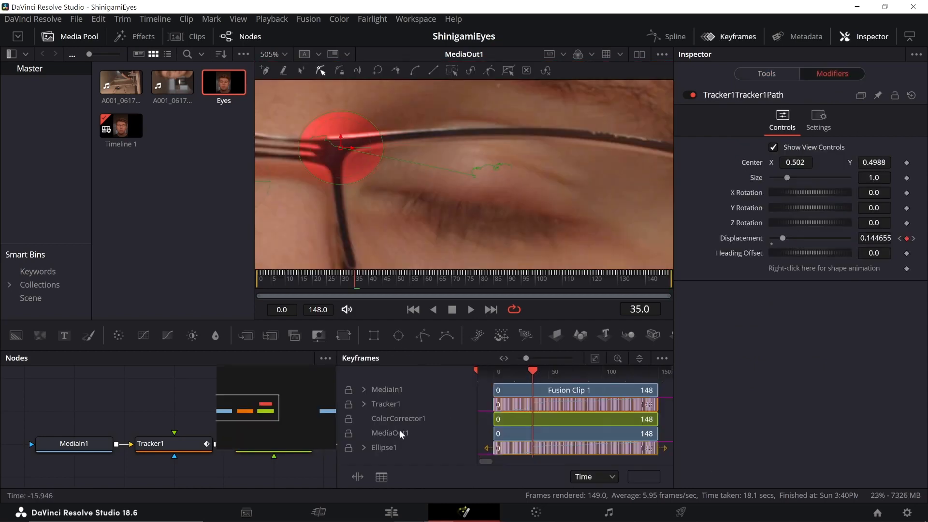
pyautogui.moveTo(494, 424); pyautogui.dragTo(535, 424)
pyautogui.moveTo(532, 372); pyautogui.dragTo(539, 374)
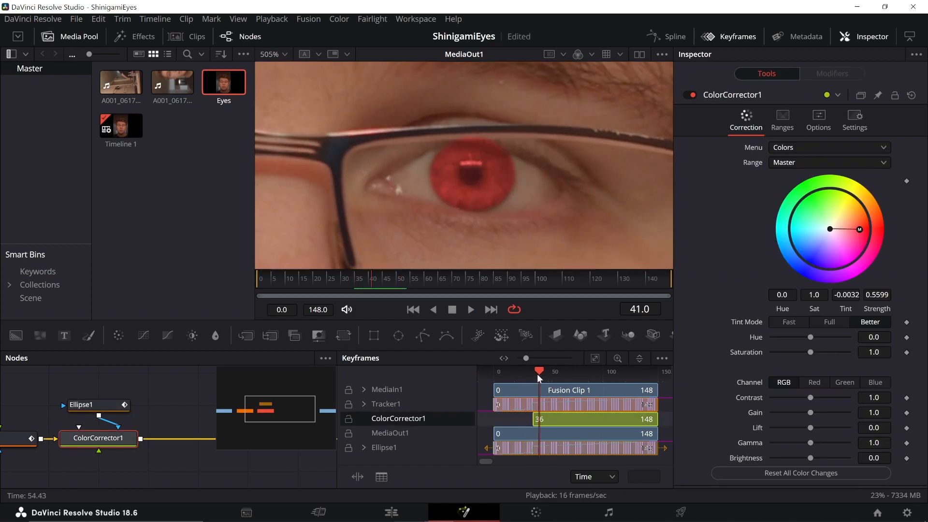
pyautogui.press('space')
pyautogui.scroll(-4, 505, 177)
pyautogui.scroll(4, 503, 175)
pyautogui.scroll(-1, 516, 177)
pyautogui.press('space')
# Step: Adjust the ColorCorrector1 correction settings to deepen the red of the iris
pyautogui.click(808, 147)
pyautogui.click(792, 159)
pyautogui.moveTo(772, 300); pyautogui.dragTo(833, 300)
pyautogui.click(799, 150)
pyautogui.click(790, 163)
# Step: Draw a closed Polygon mask around the iris at frame 148 and set its soft edge to 0.00502
pyautogui.moveTo(460, 128); pyautogui.dragTo(515, 129)
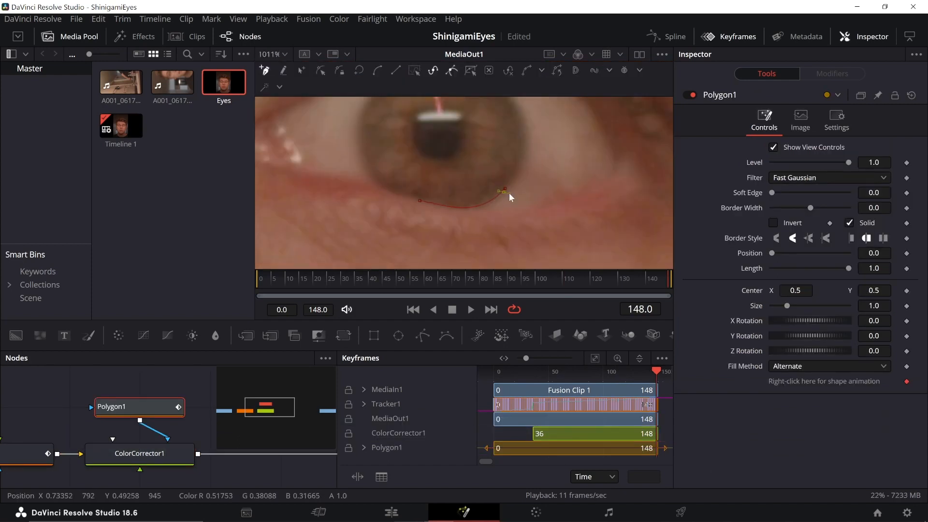
pyautogui.click(524, 129)
pyautogui.moveTo(457, 99); pyautogui.dragTo(468, 155)
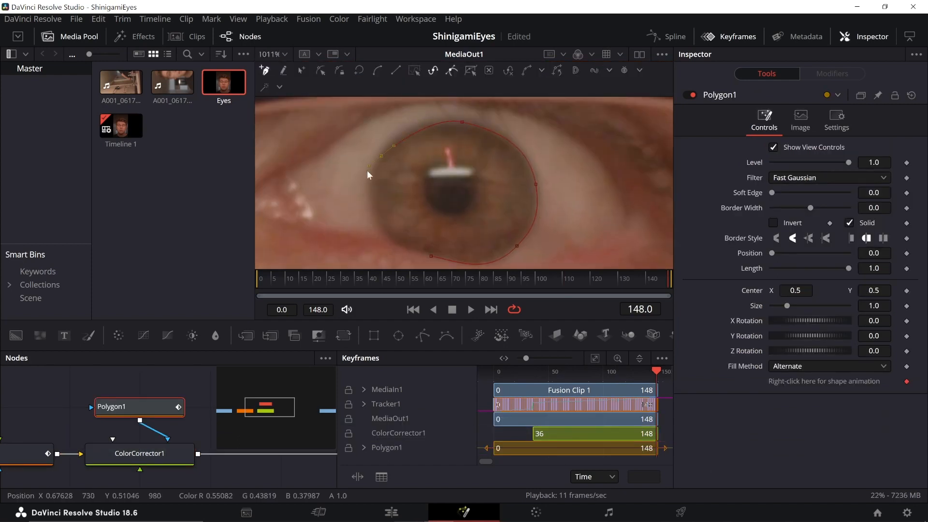
pyautogui.click(431, 257)
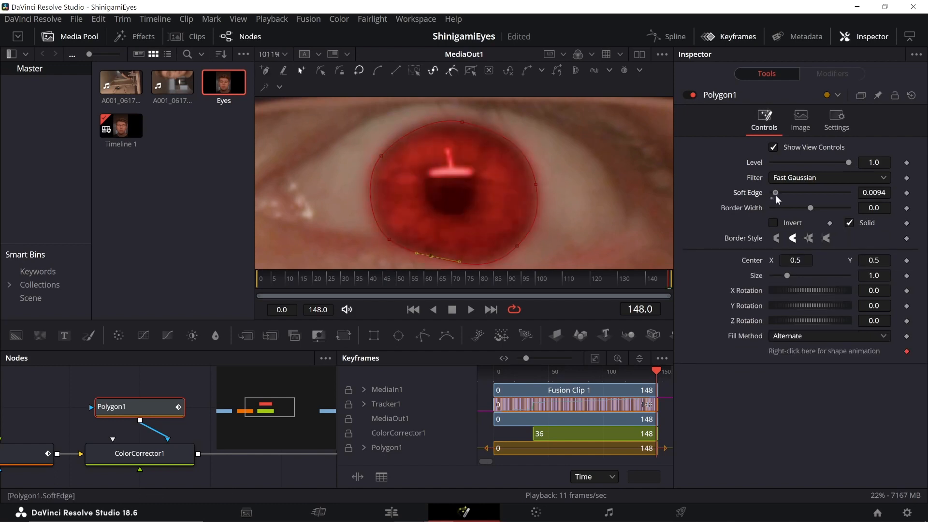
pyautogui.scroll(-5, 579, 163)
pyautogui.scroll(4, 577, 163)
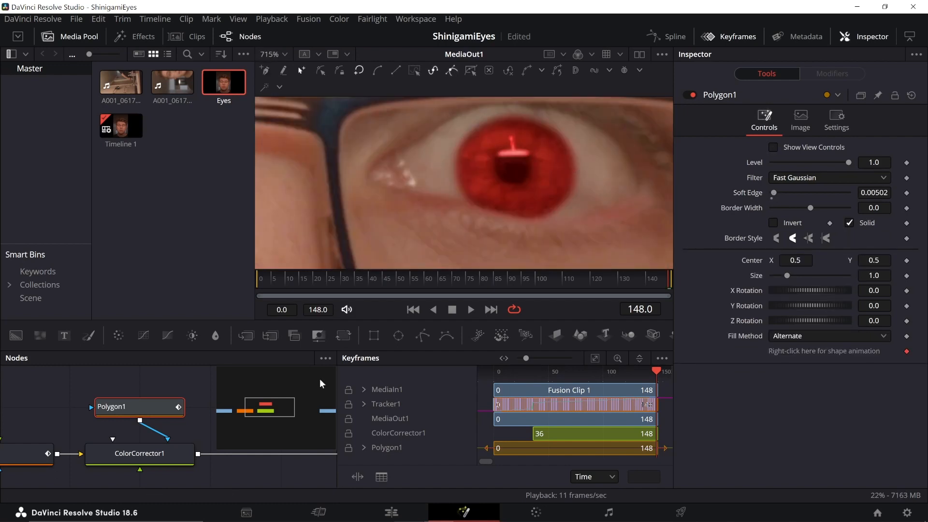
# Step: Reposition the Polygon1 node and connect the mask's center to Tracker1Tracker1Path
pyautogui.moveTo(138, 411); pyautogui.dragTo(161, 395)
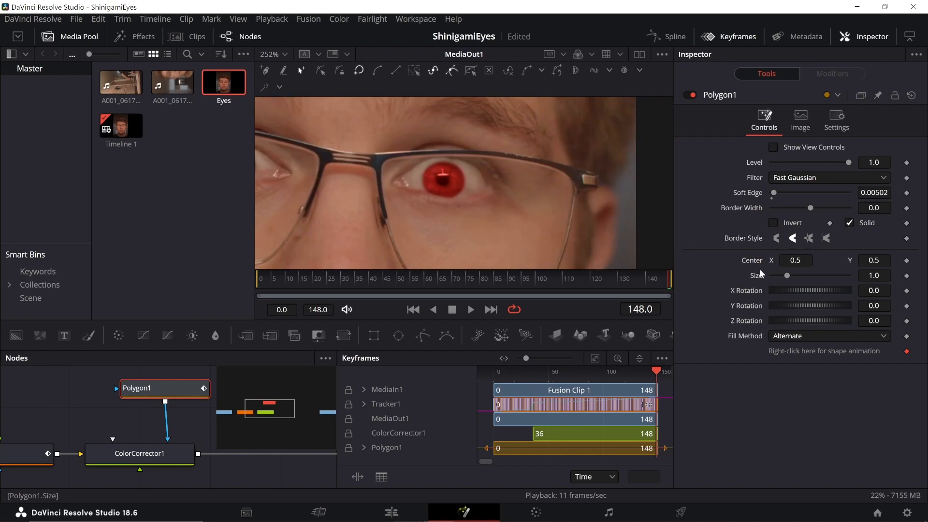
pyautogui.rightClick(758, 263)
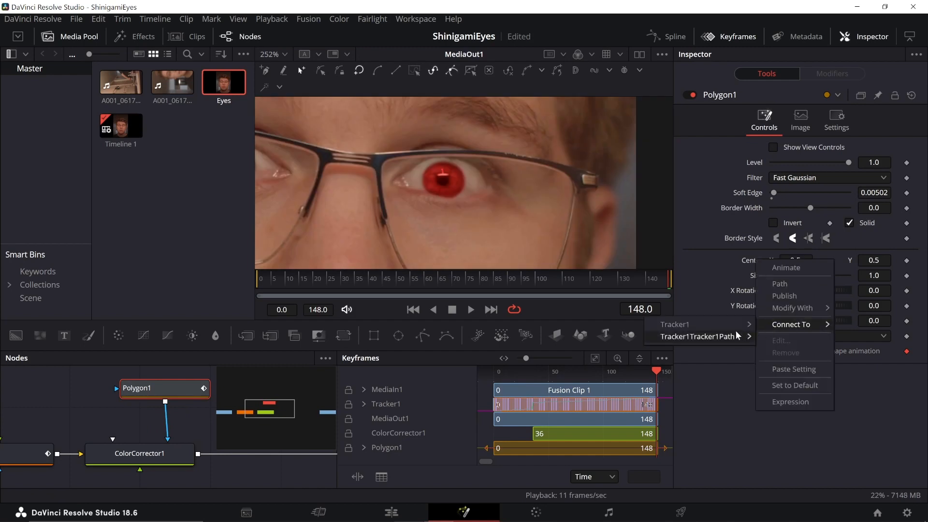
pyautogui.click(784, 337)
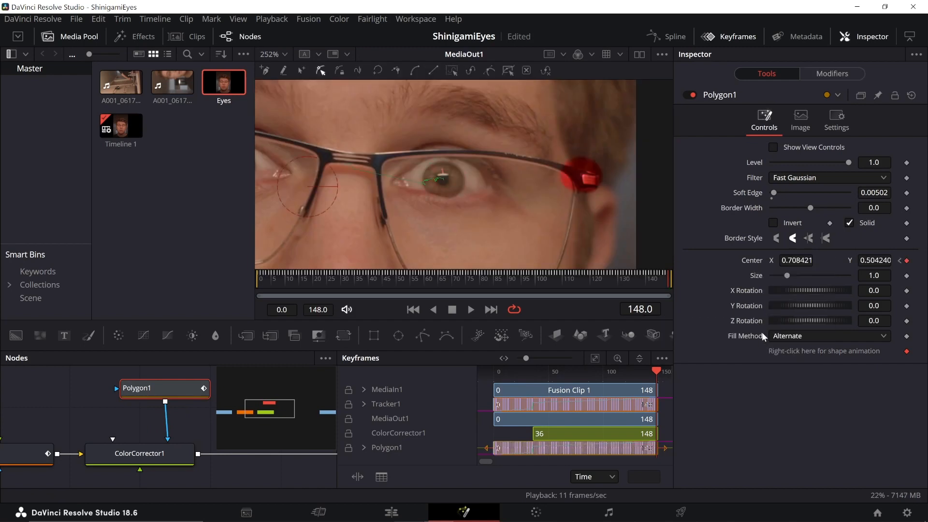
# Step: Set the tracker path's center to X 0.293, Y 0.4947 to realign the mask with the iris, and scrub to check it
pyautogui.click(816, 77)
pyautogui.moveTo(793, 162); pyautogui.dragTo(693, 162)
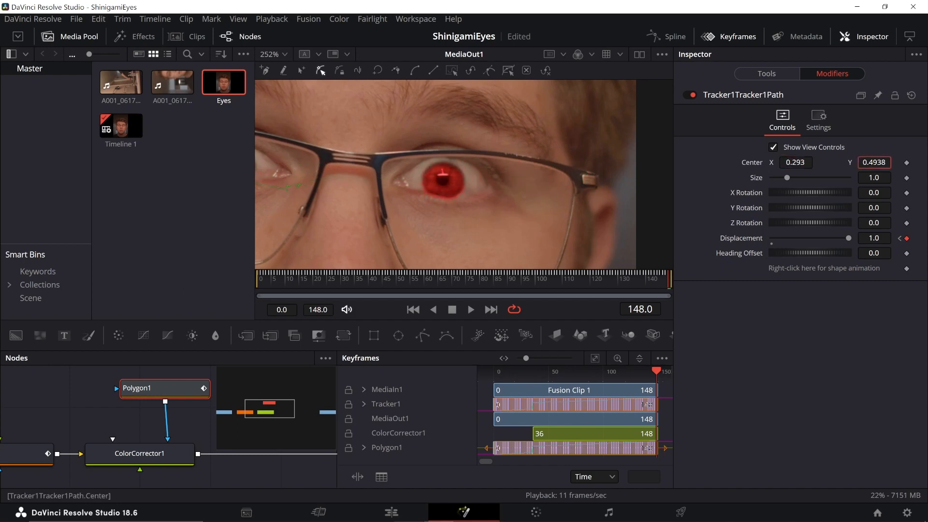
pyautogui.scroll(5, 453, 178)
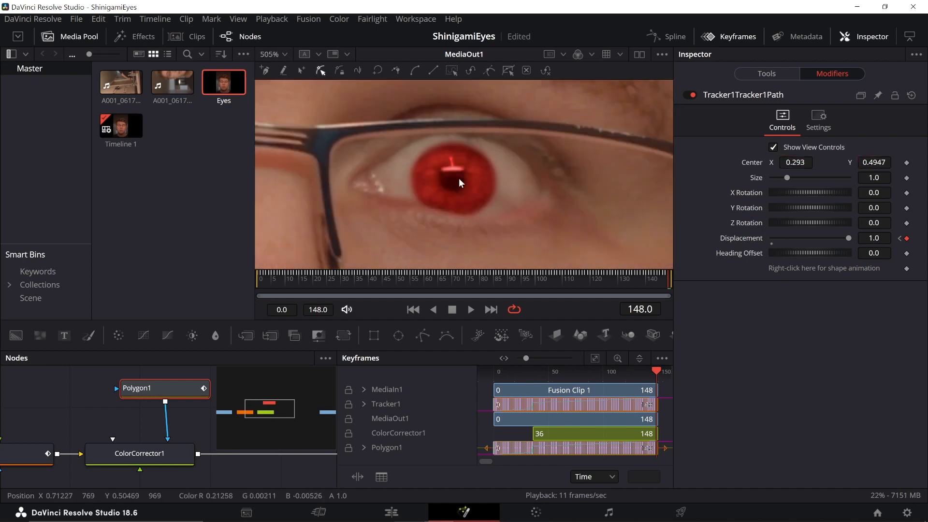
pyautogui.moveTo(561, 269); pyautogui.dragTo(467, 275)
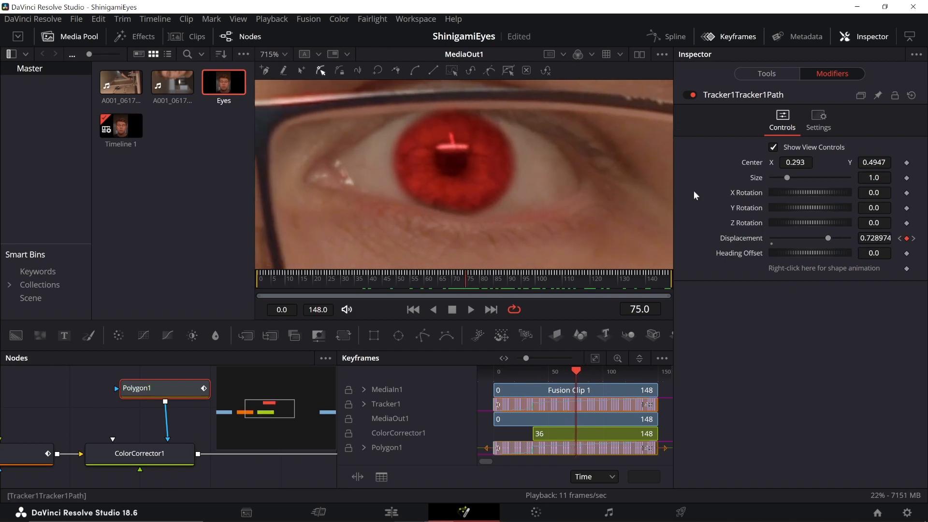
# Step: Show Polygon1's view controls and reshape the mask's upper edge to follow the eyelid at frame 65
pyautogui.click(749, 78)
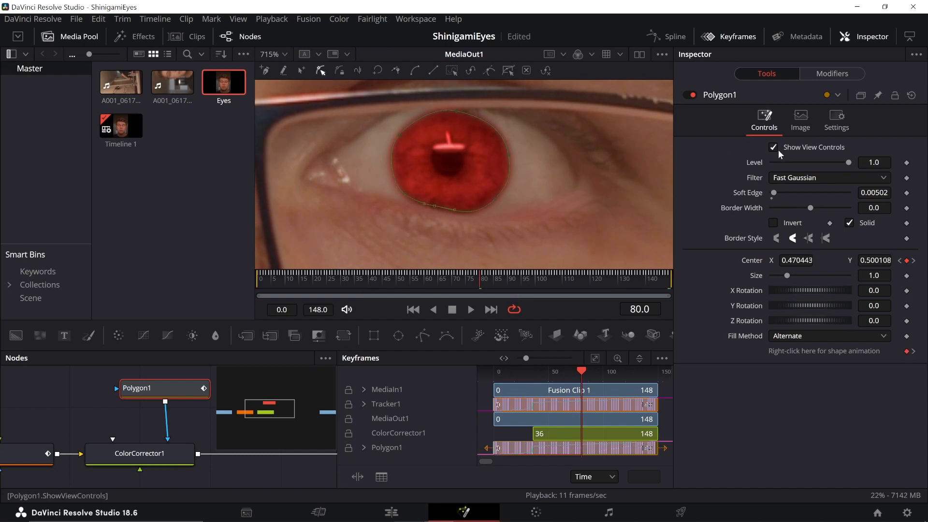
pyautogui.press('Left')
pyautogui.press('Left')
pyautogui.press('Left')
pyautogui.press('Left')
pyautogui.press('Left')
pyautogui.press('Left')
pyautogui.press('Left')
pyautogui.press('Left')
pyautogui.press('Left')
pyautogui.press('Left')
pyautogui.press('Left')
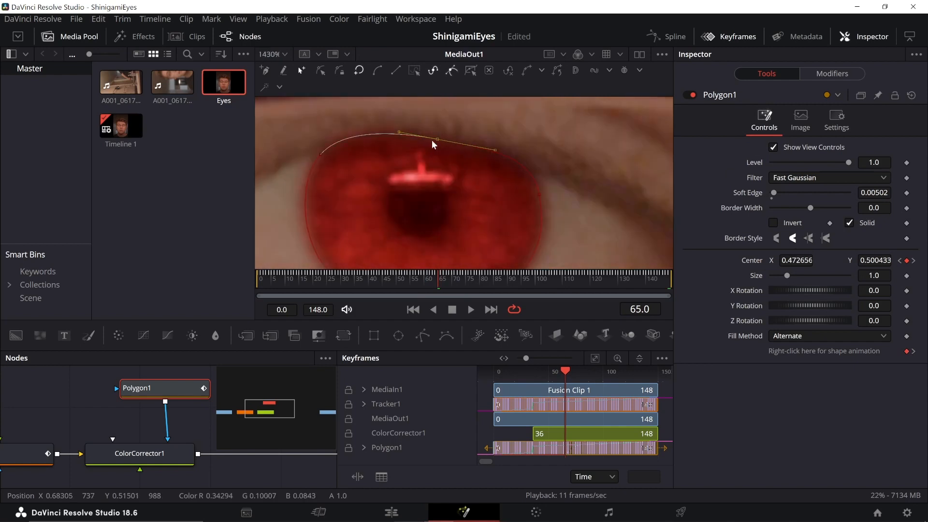
# Step: Hide the mask outline to inspect the red iris, and show it again
pyautogui.scroll(-3, 483, 145)
pyautogui.click(773, 147)
pyautogui.scroll(-4, 556, 176)
pyautogui.click(452, 309)
pyautogui.click(773, 147)
pyautogui.scroll(2, 550, 176)
# Step: Step back to around frame 38 and reshape the Polygon1 mask to follow the iris and eyelid
pyautogui.press('Left')
pyautogui.press('Left')
pyautogui.press('Left')
pyautogui.press('Left')
pyautogui.press('Left')
pyautogui.press('Left')
pyautogui.press('Left')
pyautogui.press('Left')
pyautogui.press('Left')
pyautogui.press('Left')
pyautogui.click(775, 147)
pyautogui.click(774, 147)
pyautogui.press('Left')
pyautogui.press('Left')
pyautogui.press('Left')
pyautogui.scroll(3, 477, 209)
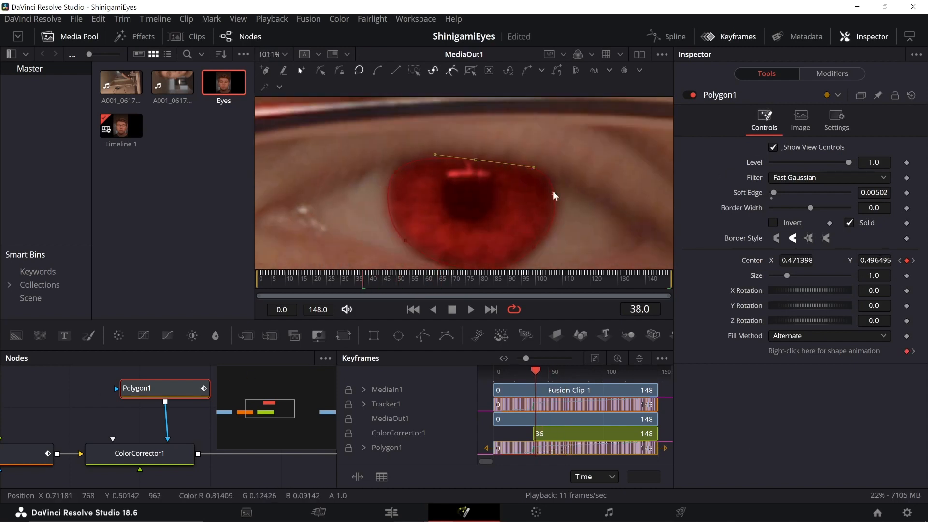
pyautogui.press('Left')
pyautogui.click(542, 189)
pyautogui.press('Left')
pyautogui.press('Left')
pyautogui.scroll(-8, 406, 174)
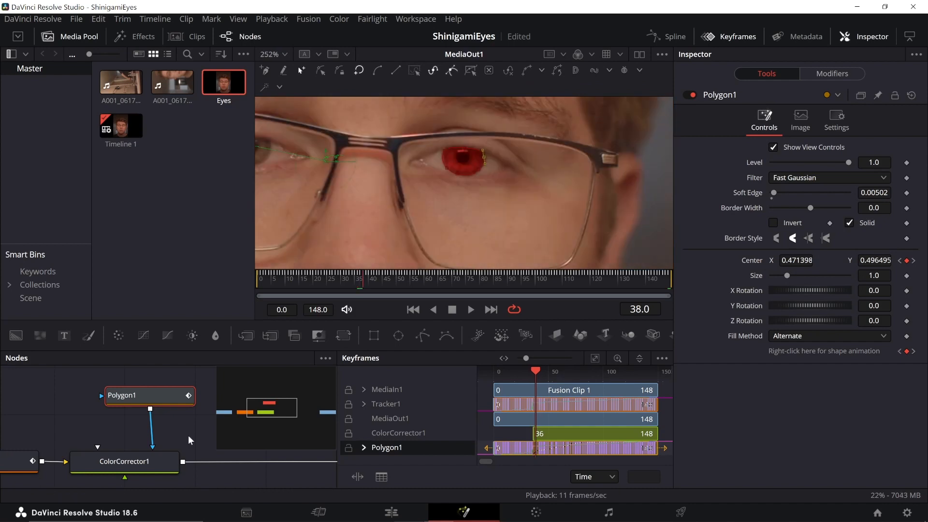
# Step: Hide Polygon1's view controls and play back the composition to check the masked red eye
pyautogui.click(773, 147)
pyautogui.press('space')
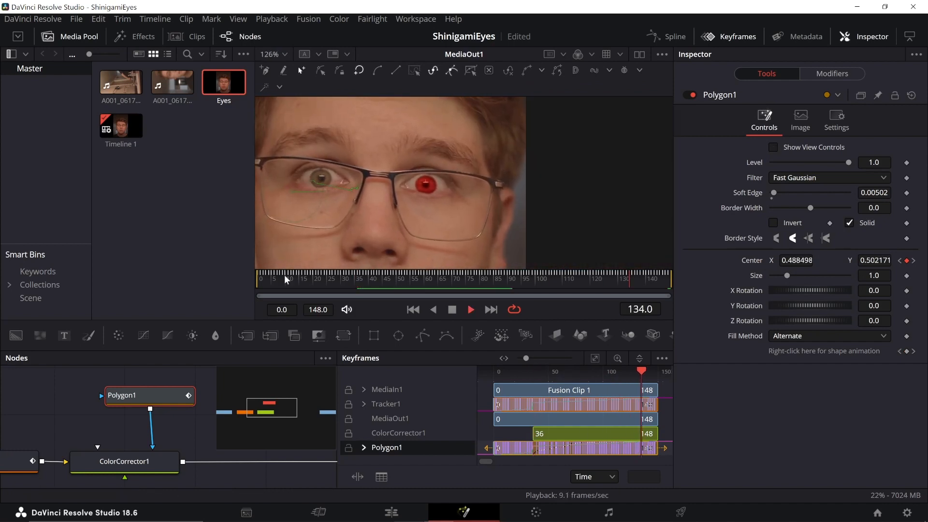
pyautogui.press('space')
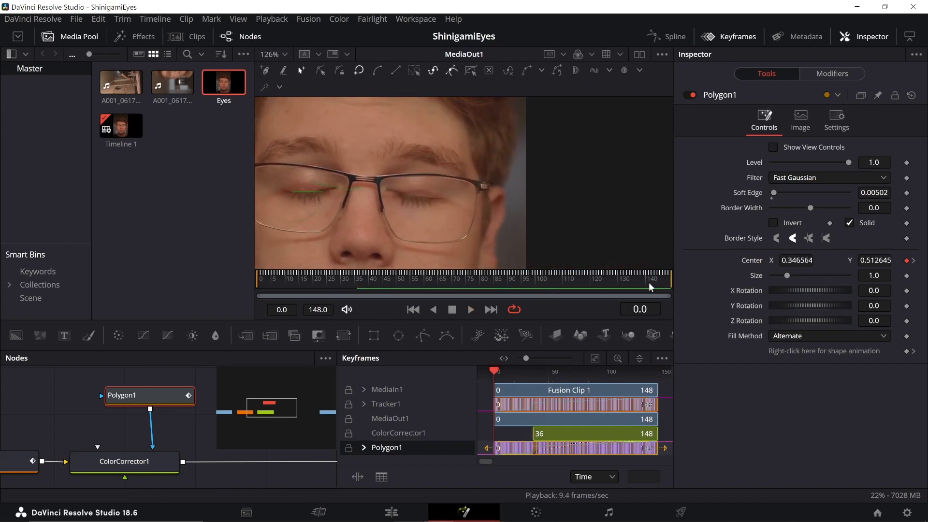
pyautogui.click(640, 271)
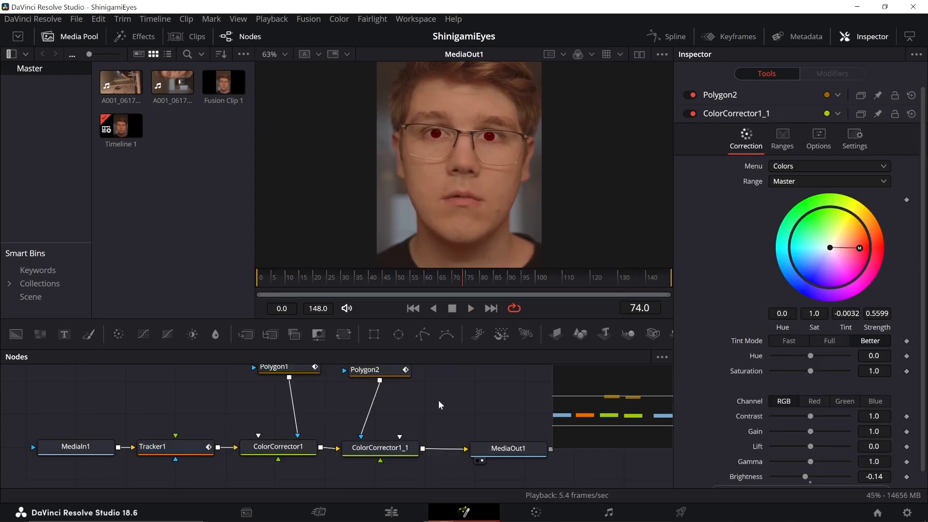
# Step: On the Edit page, turn the A001_06171234_C305.braw clip into a new Fusion clip and rename it Lifespan
pyautogui.click(391, 511)
pyautogui.moveTo(292, 336); pyautogui.dragTo(338, 335)
pyautogui.click(338, 434)
pyautogui.rightClick(338, 437)
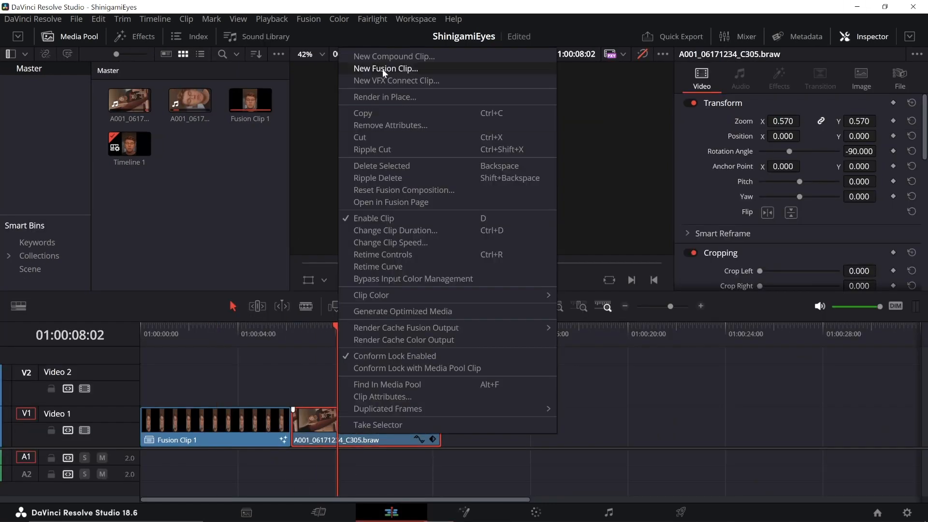
pyautogui.click(386, 66)
pyautogui.click(130, 162)
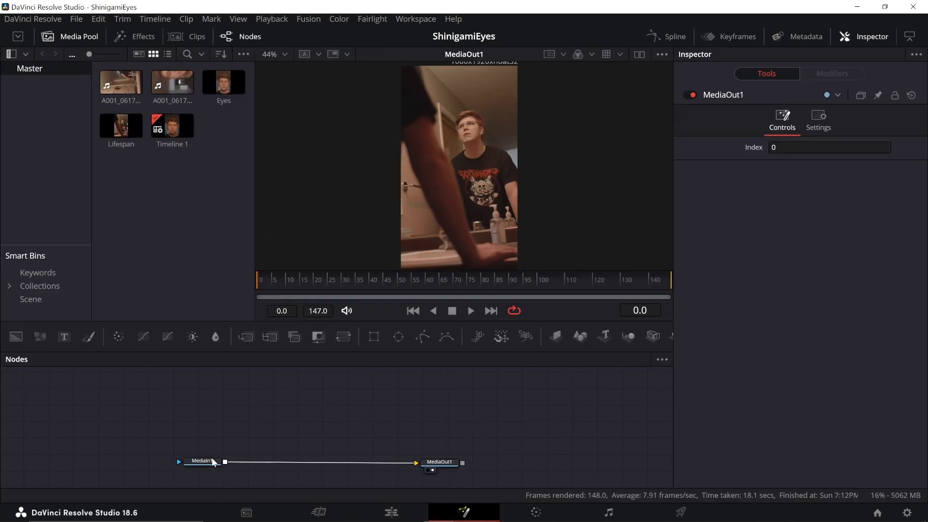
# Step: Insert a PlanarTracker node between MediaIn1 and MediaOut1 in the mirror clip's composition
pyautogui.click(213, 462)
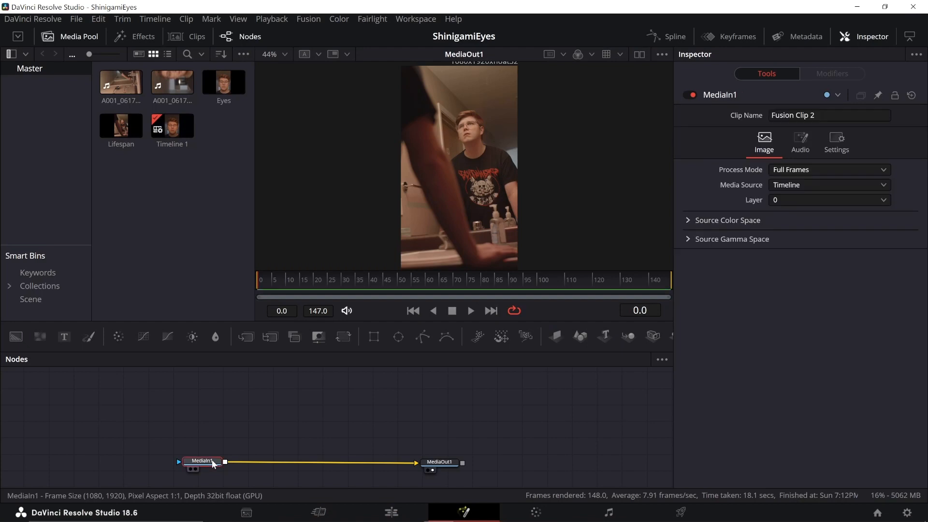
pyautogui.hotkey('shift', 'space')
pyautogui.write('plan')
pyautogui.press('Return')
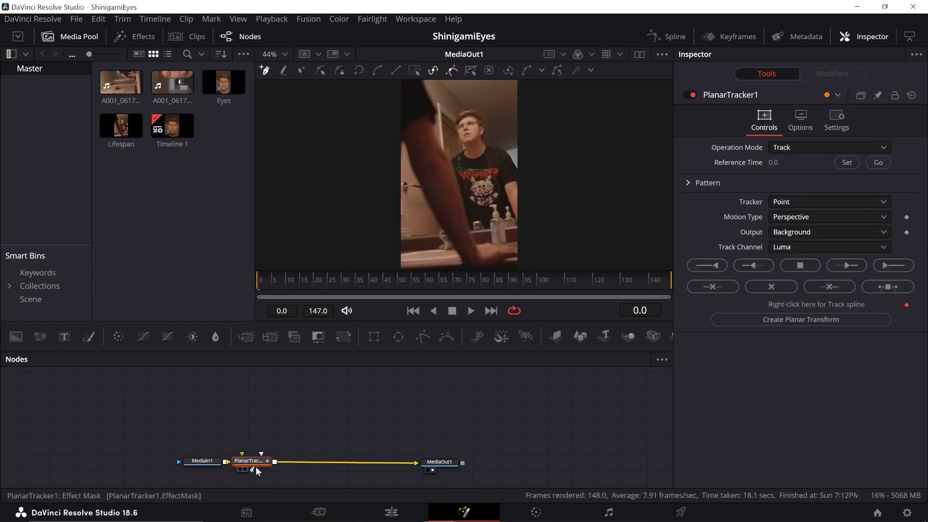
# Step: Draw a closed tracking polygon around the forehead, glasses and nose at frame 0 and refine its lower corner
pyautogui.scroll(8, 477, 132)
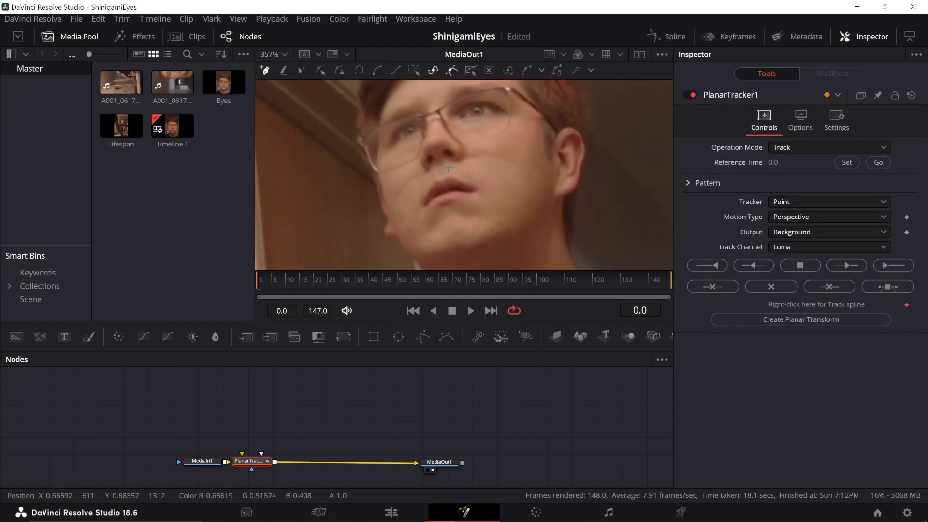
pyautogui.moveTo(523, 106); pyautogui.dragTo(513, 144)
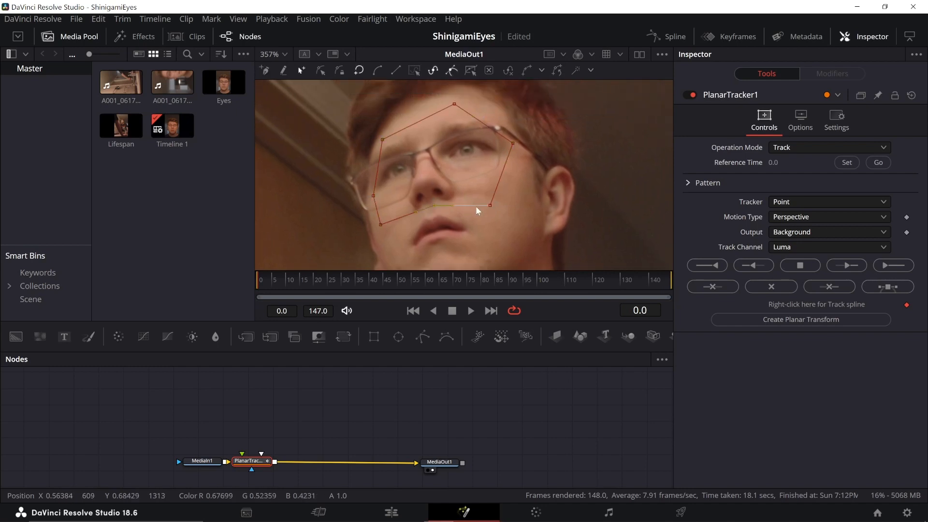
pyautogui.moveTo(489, 205); pyautogui.dragTo(499, 191)
# Step: Set the planar tracker's motion type to Translation, Rotation, track the face to frame 147, and return to frame 0
pyautogui.click(789, 216)
pyautogui.click(794, 245)
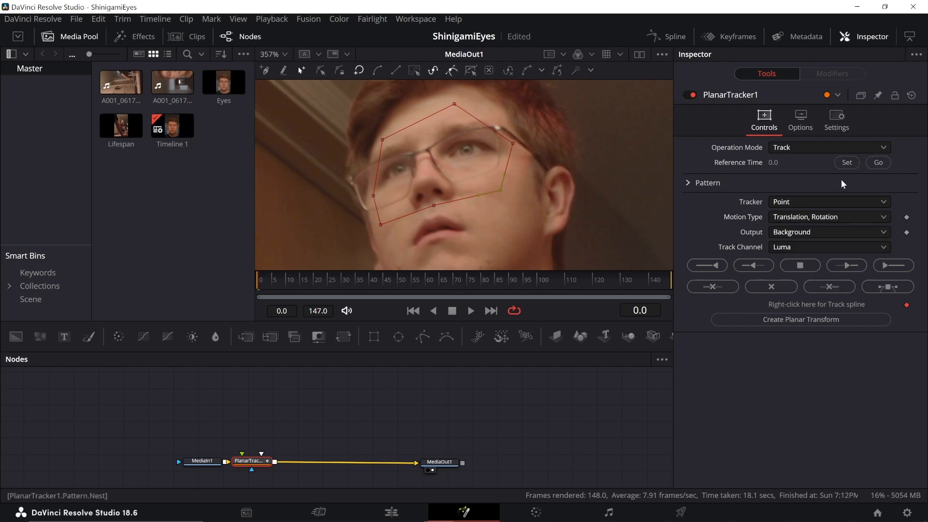
pyautogui.click(886, 267)
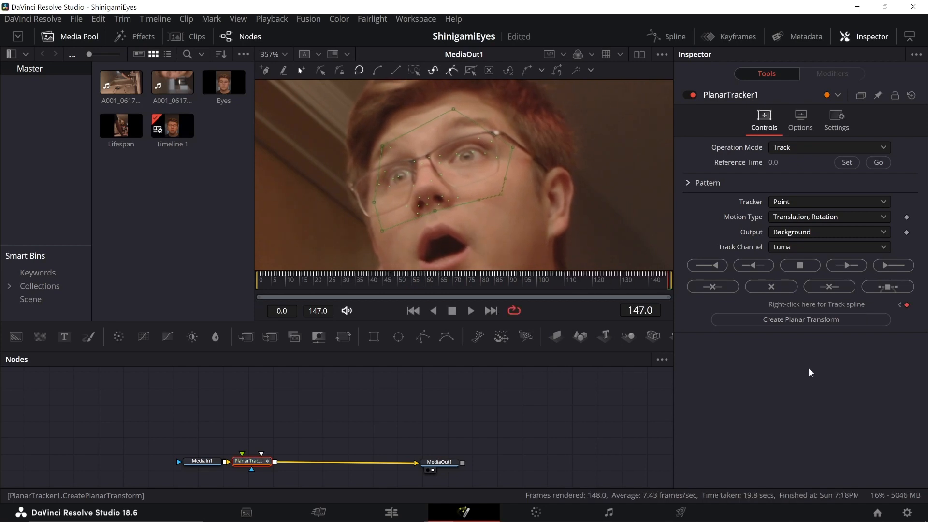
pyautogui.moveTo(666, 279); pyautogui.dragTo(180, 319)
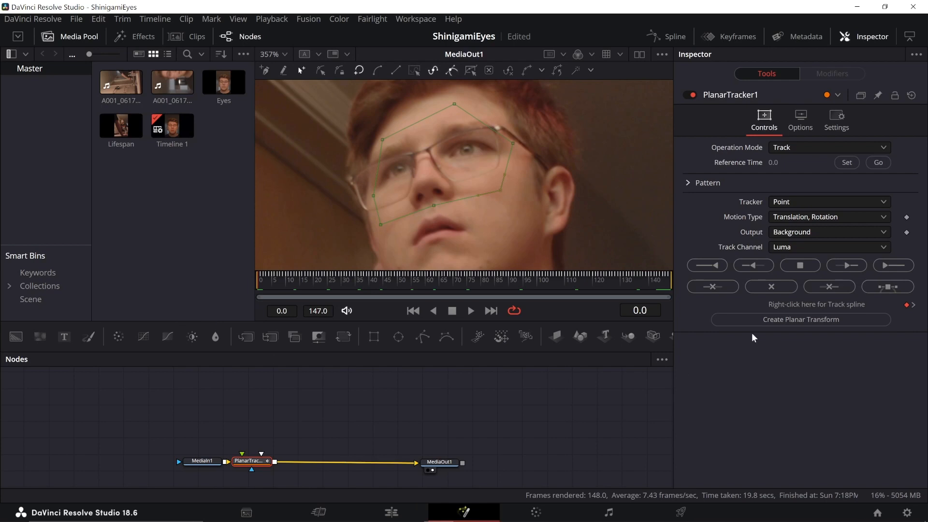
# Step: Create a planar transform from the track, delete the PlanarTracker node, and move the PlanarTransform node aside
pyautogui.click(761, 319)
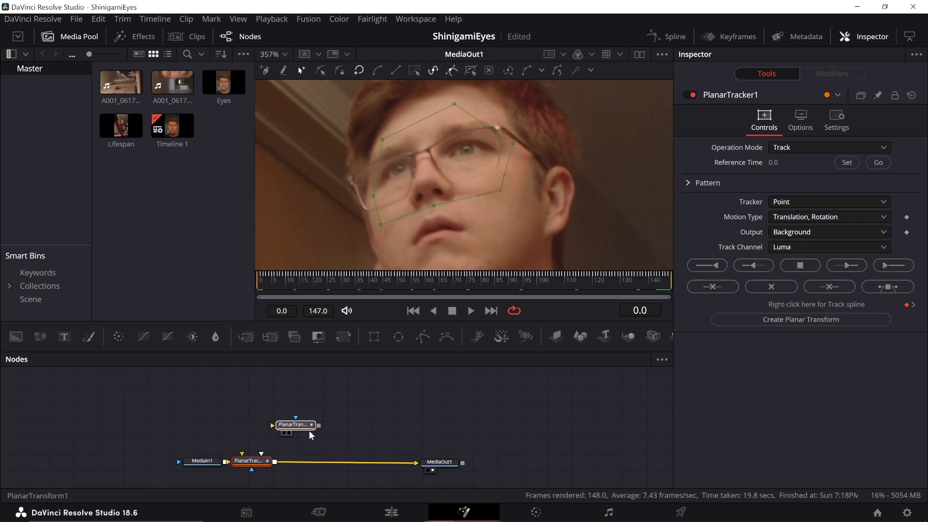
pyautogui.moveTo(303, 428); pyautogui.dragTo(317, 450)
pyautogui.moveTo(254, 464); pyautogui.dragTo(253, 457)
pyautogui.press('Delete')
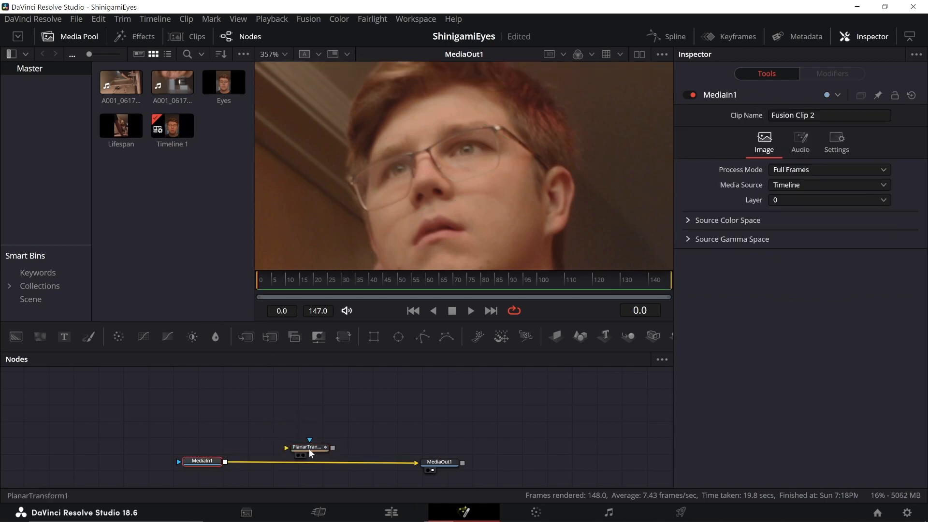
pyautogui.moveTo(321, 449); pyautogui.dragTo(344, 442)
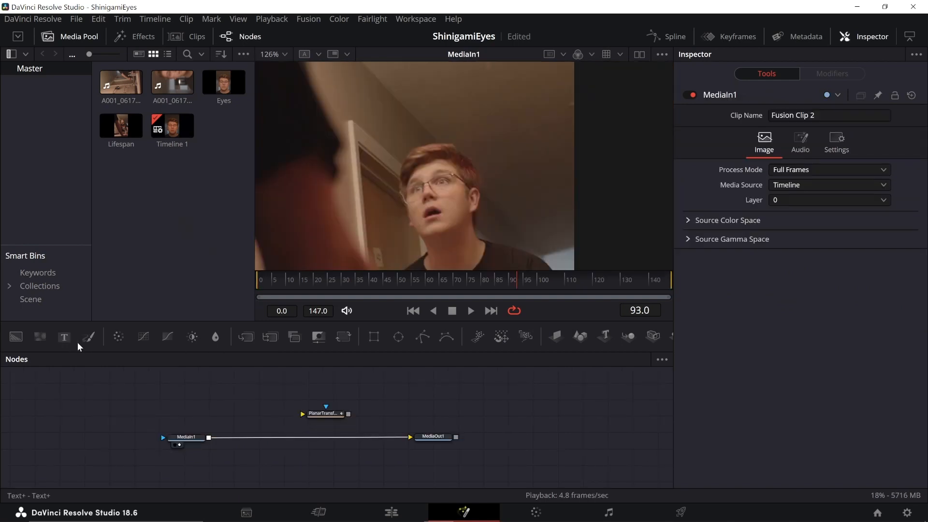
# Step: Add a Text+ node, merge it over MediaIn1, and enter the person's name with the lifespan digits 9 3 31 26 3 9 underneath
pyautogui.moveTo(78, 343); pyautogui.dragTo(270, 389)
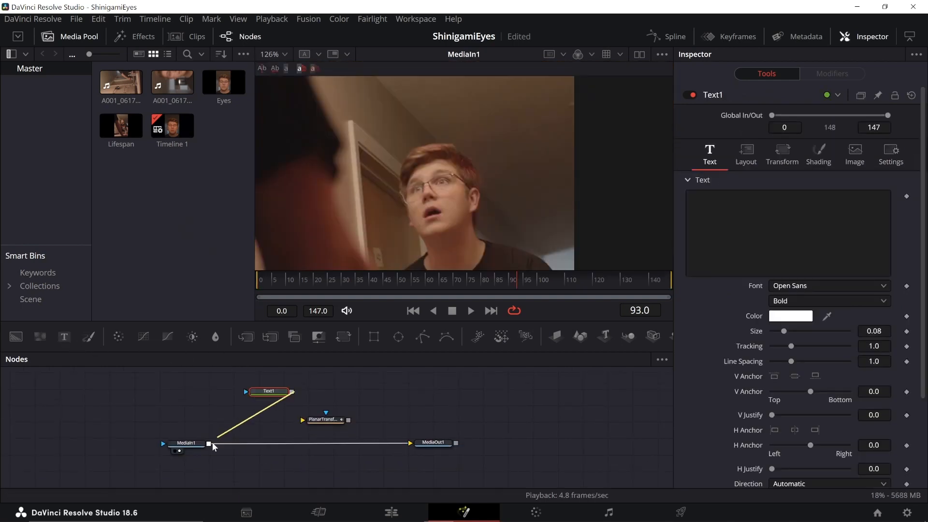
pyautogui.moveTo(216, 445); pyautogui.dragTo(215, 444)
pyautogui.click(269, 391)
pyautogui.click(750, 257)
pyautogui.write('nathan')
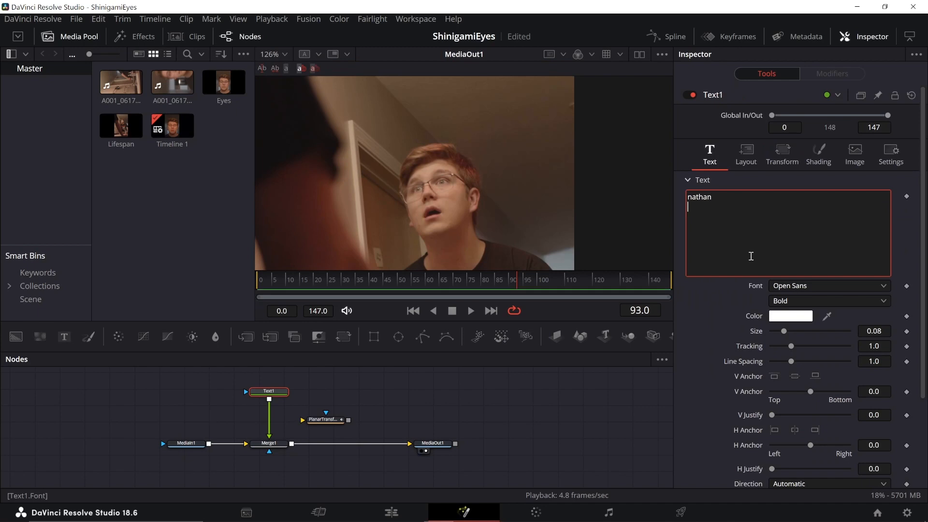
# Step: Give the name and lifespan text a scratchy hand-drawn font and adjust its size, tracking and line spacing
pyautogui.scroll(-4, 462, 165)
pyautogui.scroll(5, 461, 159)
pyautogui.moveTo(784, 331); pyautogui.dragTo(790, 331)
pyautogui.moveTo(792, 361); pyautogui.dragTo(792, 331)
pyautogui.click(795, 285)
pyautogui.scroll(10, 815, 250)
pyautogui.click(802, 223)
pyautogui.moveTo(791, 346); pyautogui.dragTo(792, 347)
pyautogui.moveTo(787, 361); pyautogui.dragTo(785, 361)
# Step: Rotate the text layout to Y 31.29 and Z 2.09 and centre it above the head at about X 0.53, Y 0.79
pyautogui.click(782, 154)
pyautogui.click(746, 154)
pyautogui.moveTo(803, 308); pyautogui.dragTo(813, 325)
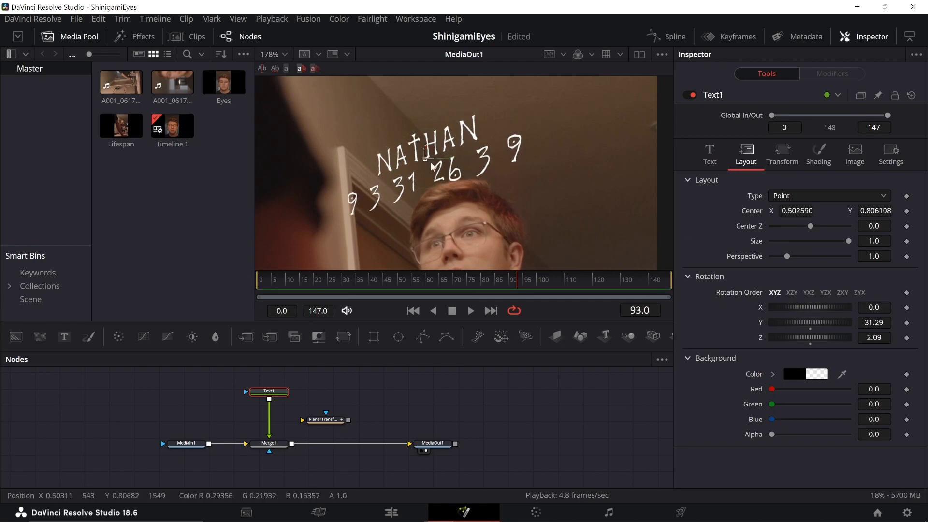
pyautogui.scroll(-2, 474, 172)
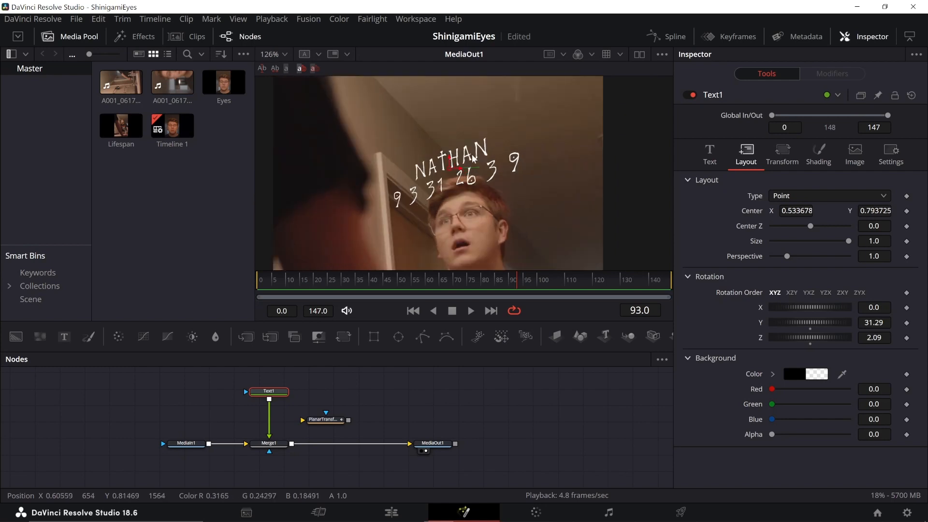
# Step: Insert PlanarTransform1 between Text1 and Merge1 and scrub through the clip to check the tracked text
pyautogui.moveTo(269, 391); pyautogui.dragTo(272, 370)
pyautogui.moveTo(324, 419); pyautogui.dragTo(267, 406)
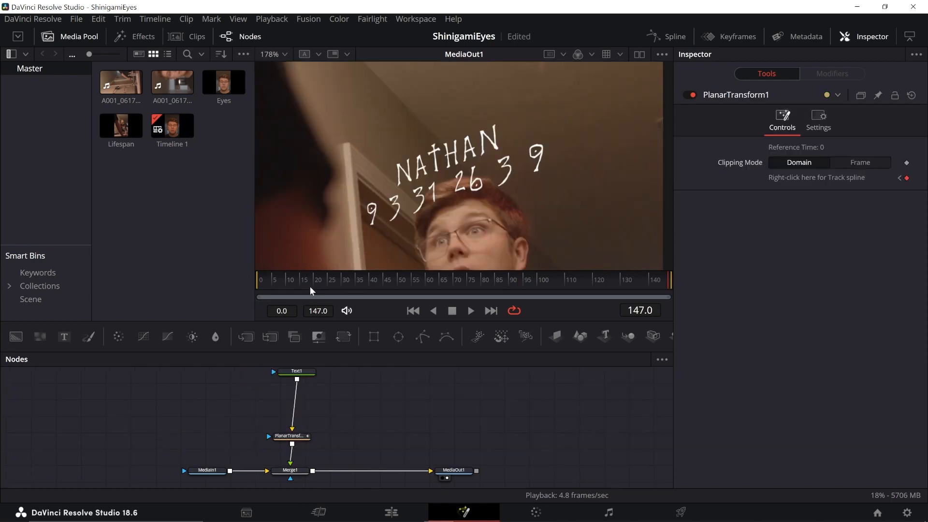
pyautogui.moveTo(275, 285); pyautogui.dragTo(509, 287)
pyautogui.moveTo(611, 289); pyautogui.dragTo(373, 296)
pyautogui.moveTo(274, 294); pyautogui.dragTo(255, 292)
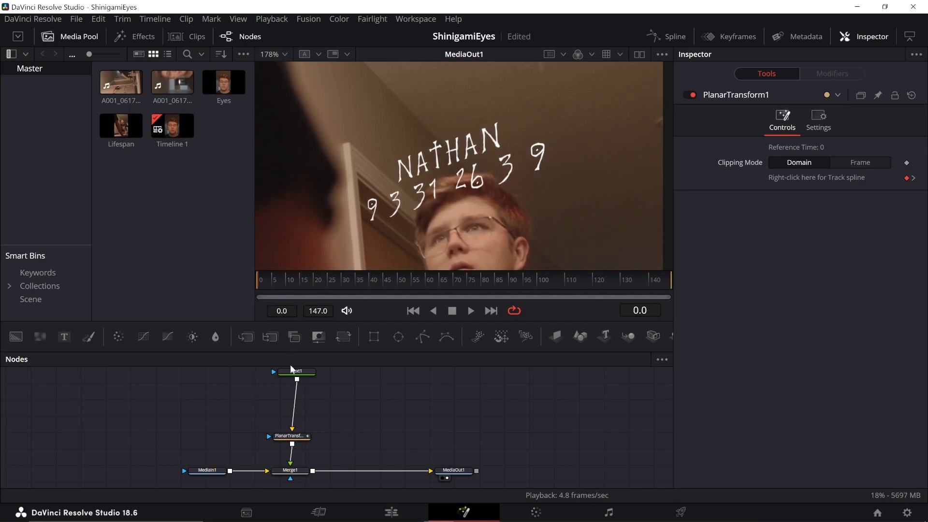
# Step: Add a Displace node directly after Text1
pyautogui.scroll(2, 305, 378)
pyautogui.click(303, 378)
pyautogui.hotkey('shift', 'space')
pyautogui.write('disp')
pyautogui.press('Down')
pyautogui.press('Return')
# Step: Add a FastNoise node feeding Displace1 and set its contrast to 2.52 and scale to 0.94
pyautogui.hotkey('shift', 'space')
pyautogui.write('fast')
pyautogui.press('Return')
pyautogui.moveTo(204, 409)
pyautogui.mouseDown()
pyautogui.moveTo(267, 417)
pyautogui.moveTo(210, 418)
pyautogui.mouseUp()
pyautogui.press('1')
pyautogui.moveTo(811, 225); pyautogui.dragTo(772, 213)
pyautogui.click(787, 216)
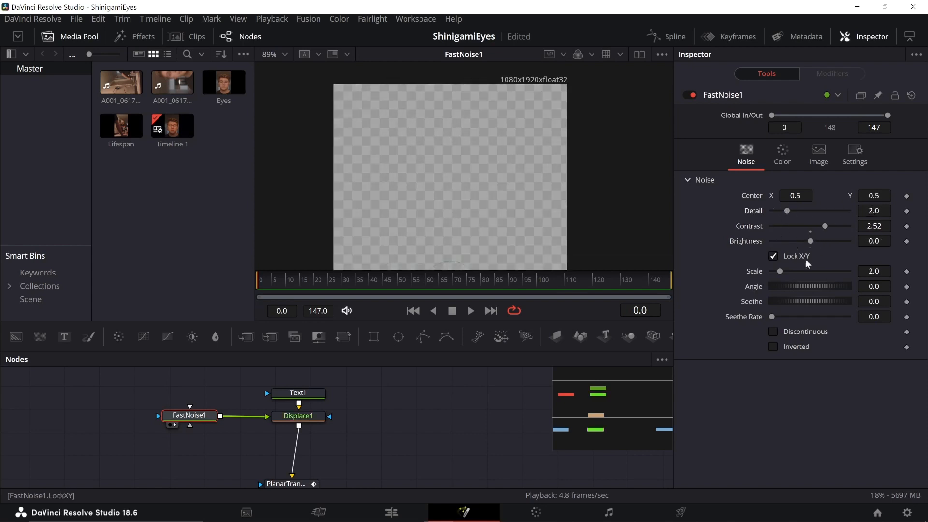
pyautogui.moveTo(780, 271); pyautogui.dragTo(775, 273)
pyautogui.click(300, 416)
pyautogui.press('2')
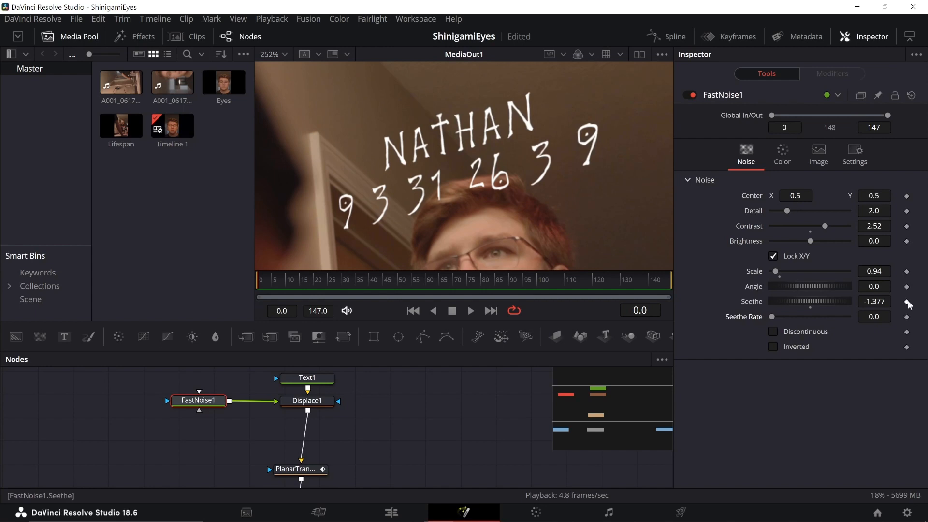
# Step: Animate FastNoise1's Seethe from -1.377 at frame 0 to a higher value at frame 147, and play it back
pyautogui.moveTo(401, 279); pyautogui.dragTo(671, 279)
pyautogui.moveTo(790, 302); pyautogui.dragTo(806, 301)
pyautogui.moveTo(520, 281); pyautogui.dragTo(209, 255)
pyautogui.press('space')
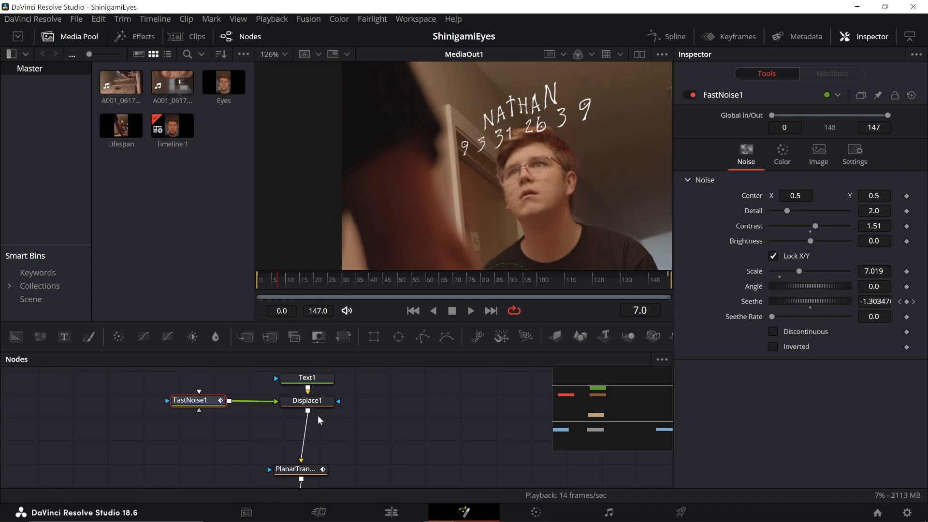
# Step: Add a SoftGlow node between Displace1 and PlanarTransform1 and inspect the glowing text up close
pyautogui.click(310, 404)
pyautogui.hotkey('shift', 'space')
pyautogui.write('glow')
pyautogui.press('Down')
pyautogui.press('Return')
pyautogui.scroll(5, 546, 124)
pyautogui.moveTo(548, 124); pyautogui.dragTo(492, 174)
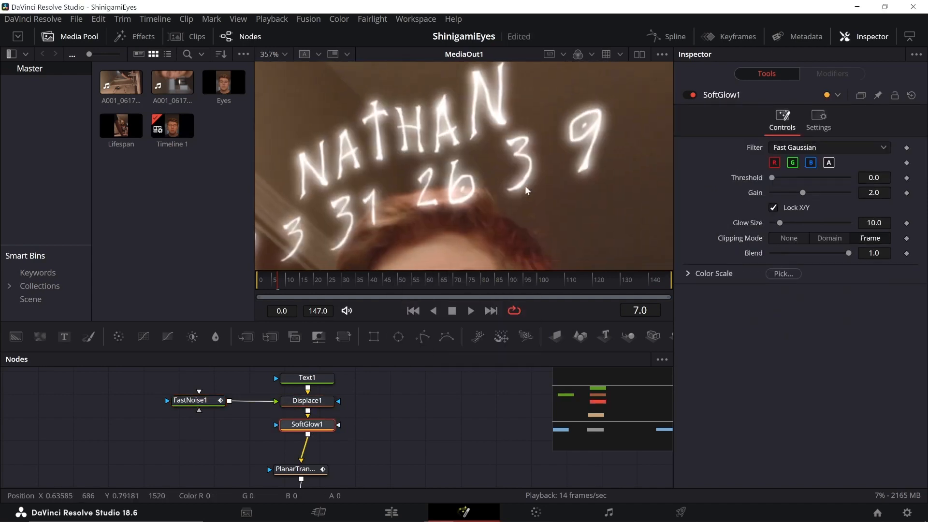
# Step: Tint the soft glow red-orange by raising its red scale and lowering green and blue, and adjust its gain and glow size
pyautogui.moveTo(792, 222); pyautogui.dragTo(778, 223)
pyautogui.click(700, 273)
pyautogui.moveTo(810, 289); pyautogui.dragTo(772, 305)
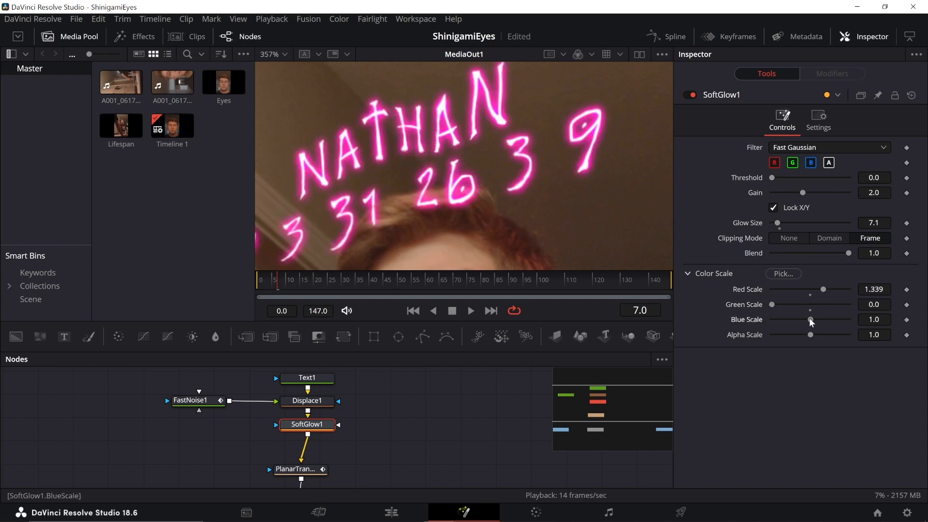
pyautogui.moveTo(821, 290); pyautogui.dragTo(779, 305)
pyautogui.moveTo(777, 223); pyautogui.dragTo(774, 224)
pyautogui.moveTo(802, 192); pyautogui.dragTo(787, 193)
pyautogui.moveTo(774, 222); pyautogui.dragTo(779, 222)
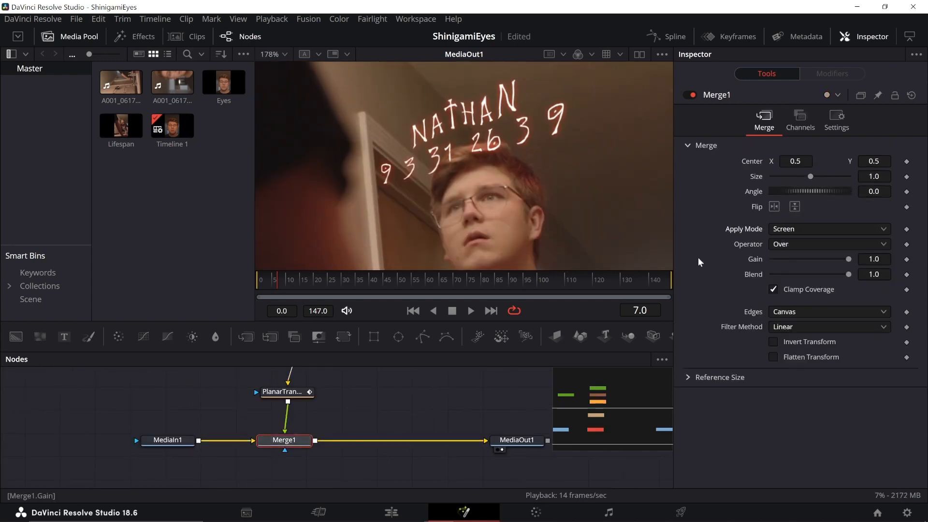
pyautogui.moveTo(400, 283); pyautogui.dragTo(257, 295)
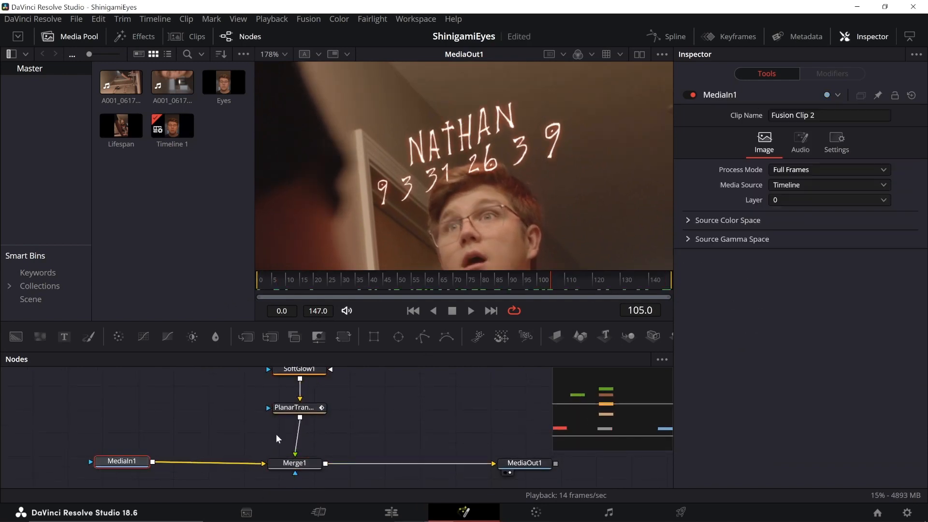
# Step: Create a second merge that places the PlanarTransform1 output over MediaIn1 ahead of Merge1, and spread the two merges apart
pyautogui.moveTo(276, 434); pyautogui.dragTo(149, 463)
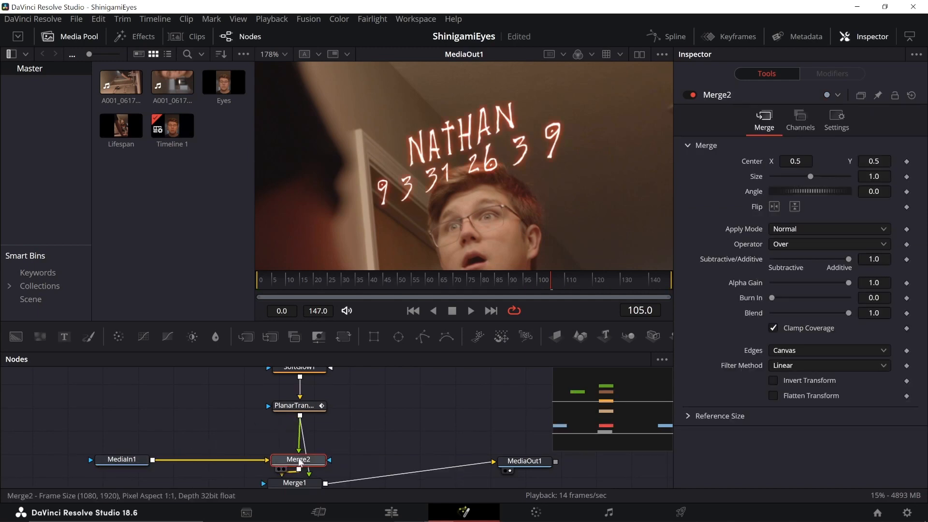
pyautogui.moveTo(300, 463); pyautogui.dragTo(251, 460)
pyautogui.moveTo(315, 484); pyautogui.dragTo(394, 455)
pyautogui.moveTo(253, 458); pyautogui.dragTo(241, 459)
pyautogui.click(222, 427)
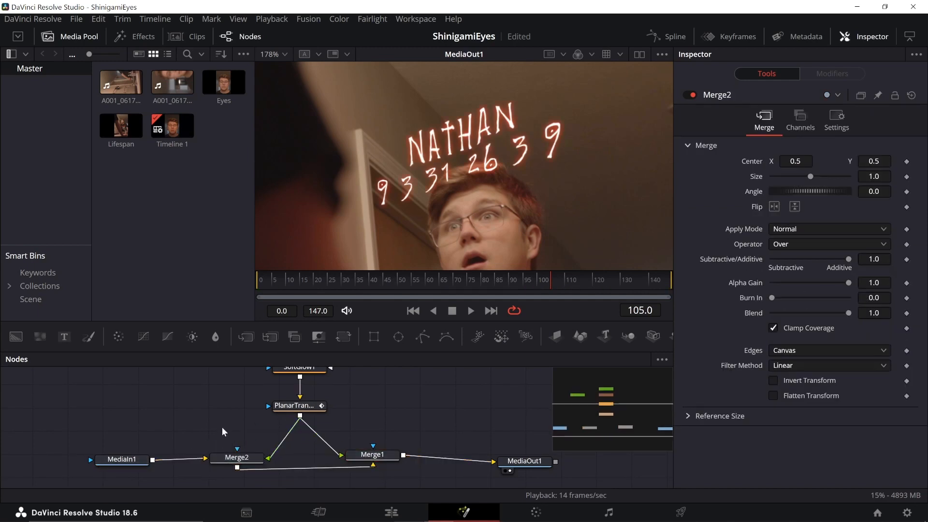
# Step: Add a MotionTrails node between PlanarTransform1 and Merge2 and tidy the position of Merge1
pyautogui.hotkey('shift', 'space')
pyautogui.write('motio')
pyautogui.press('Up')
pyautogui.press('Return')
pyautogui.moveTo(241, 431)
pyautogui.mouseDown()
pyautogui.moveTo(289, 438)
pyautogui.moveTo(243, 432)
pyautogui.mouseUp()
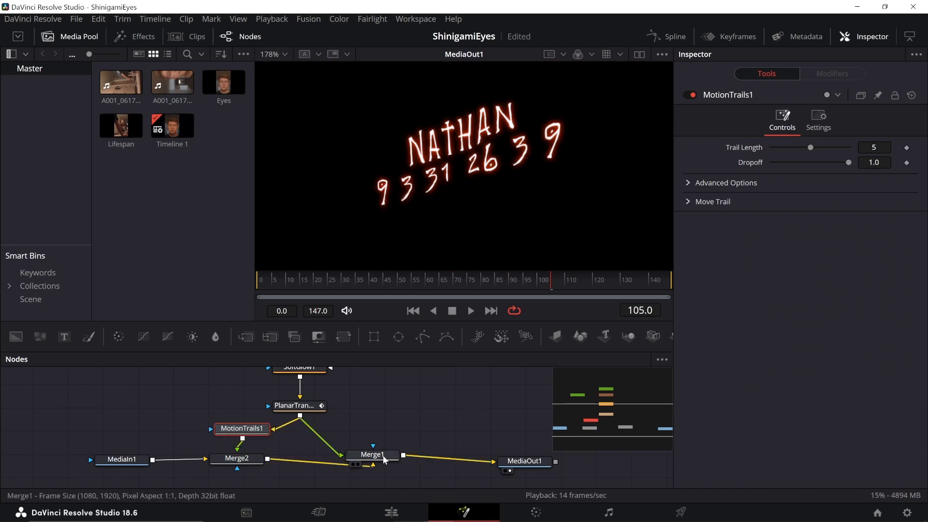
pyautogui.moveTo(340, 454); pyautogui.dragTo(344, 445)
# Step: Change the apply mode of Merge2 and review the text trails close up on several frames
pyautogui.click(238, 459)
pyautogui.click(783, 229)
pyautogui.click(782, 256)
pyautogui.press('space')
pyautogui.scroll(4, 538, 145)
pyautogui.click(390, 279)
pyautogui.moveTo(389, 278); pyautogui.dragTo(331, 279)
# Step: Set the MotionTrails1 trail length to 1 and its Move Trail zoom to 0.9575
pyautogui.click(242, 428)
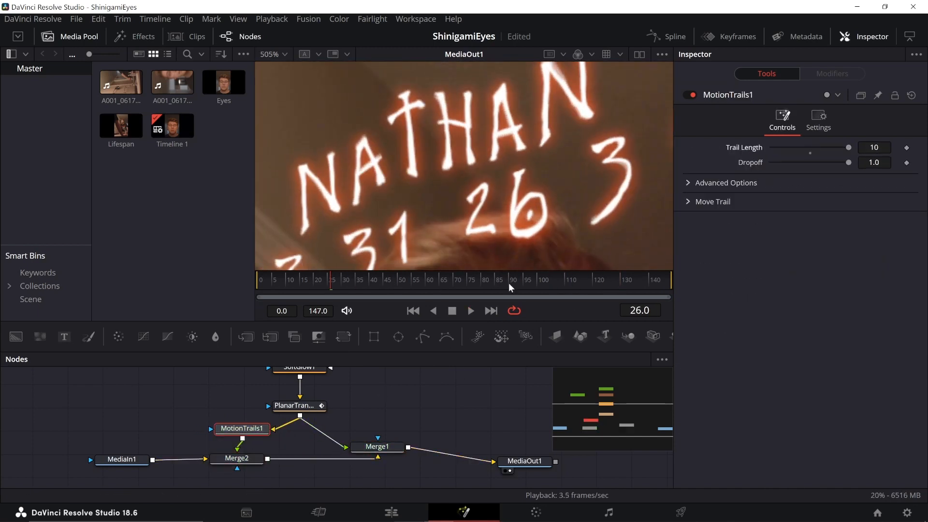
pyautogui.press('space')
pyautogui.scroll(-2, 512, 193)
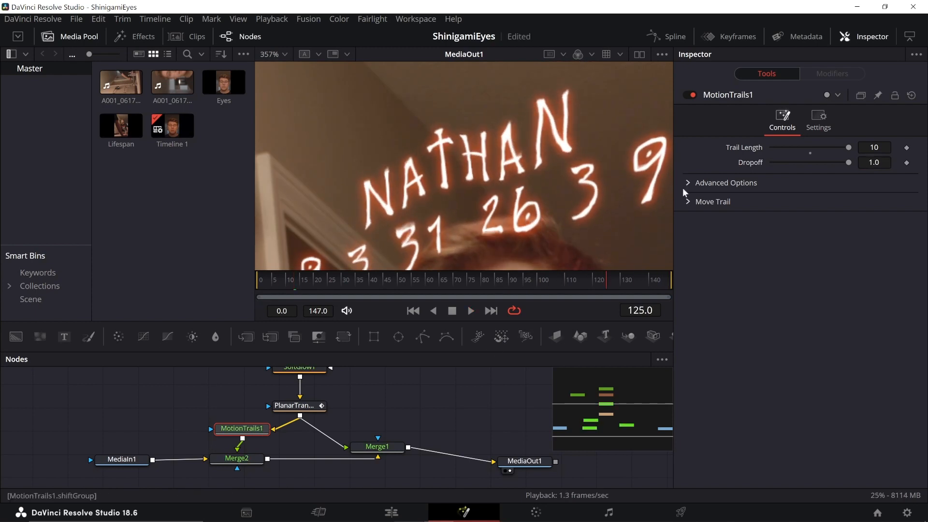
pyautogui.click(688, 201)
pyautogui.moveTo(772, 217)
pyautogui.mouseDown()
pyautogui.moveTo(796, 216)
pyautogui.moveTo(772, 217)
pyautogui.mouseUp()
pyautogui.moveTo(810, 247); pyautogui.dragTo(810, 248)
pyautogui.moveTo(848, 147); pyautogui.dragTo(787, 147)
pyautogui.moveTo(809, 247); pyautogui.dragTo(805, 247)
pyautogui.moveTo(787, 147); pyautogui.dragTo(779, 148)
pyautogui.moveTo(806, 248); pyautogui.dragTo(802, 247)
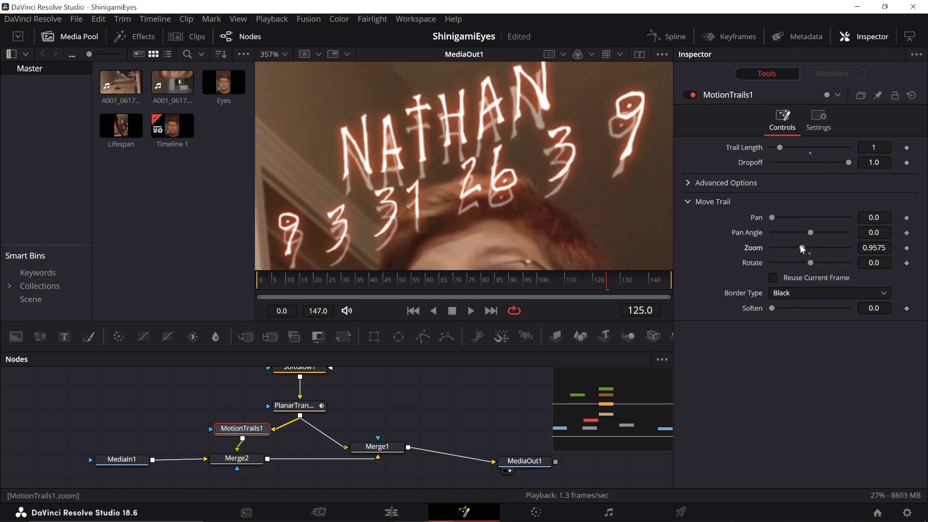
# Step: Add a radial DirectionalBlur between MotionTrails1 and Merge2 with length -0.022 and center X 0.652, Y 0.721, and play it back
pyautogui.moveTo(301, 422); pyautogui.dragTo(314, 421)
pyautogui.moveTo(810, 178); pyautogui.dragTo(831, 163)
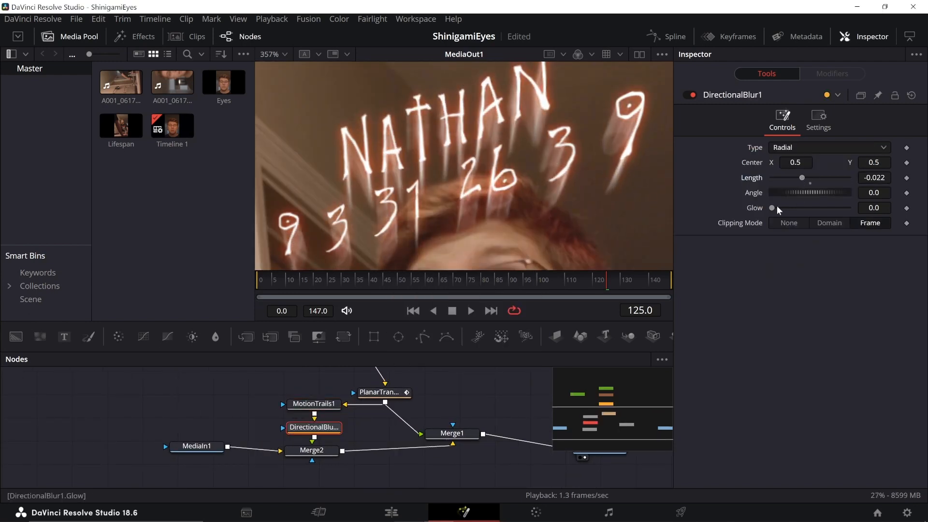
pyautogui.scroll(-3, 489, 163)
pyautogui.moveTo(873, 162); pyautogui.dragTo(922, 162)
pyautogui.press('space')
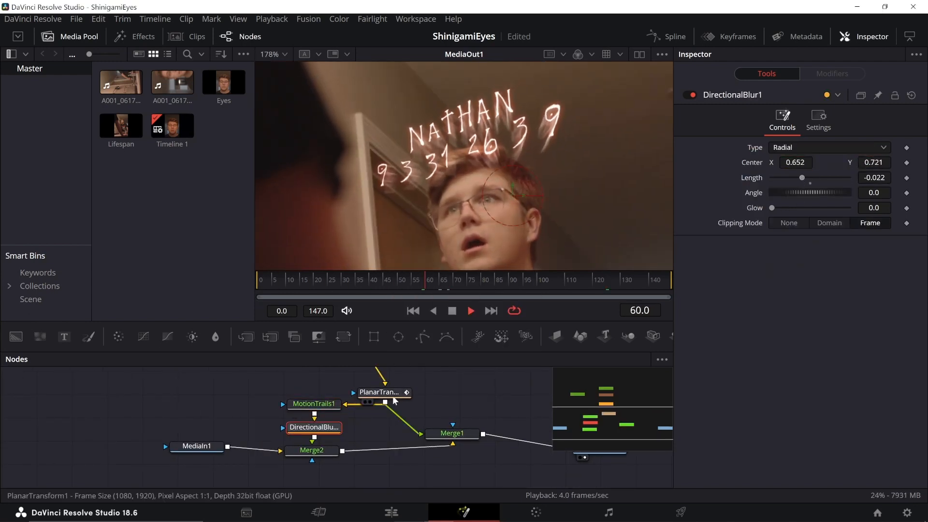
pyautogui.moveTo(315, 413); pyautogui.dragTo(421, 433)
pyautogui.moveTo(452, 434); pyautogui.dragTo(452, 443)
pyautogui.moveTo(392, 392); pyautogui.dragTo(374, 376)
pyautogui.moveTo(314, 403); pyautogui.dragTo(361, 401)
pyautogui.click(452, 443)
pyautogui.press('space')
pyautogui.click(312, 450)
pyautogui.click(313, 427)
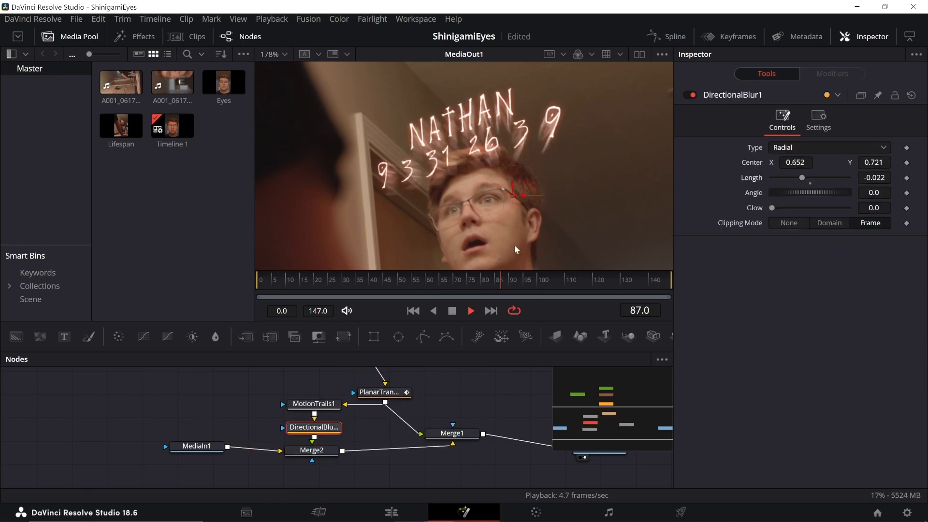
# Step: Examine the glowing text and its blurred trails from far and close during playback and at frame 66
pyautogui.scroll(-3, 522, 164)
pyautogui.scroll(3, 519, 156)
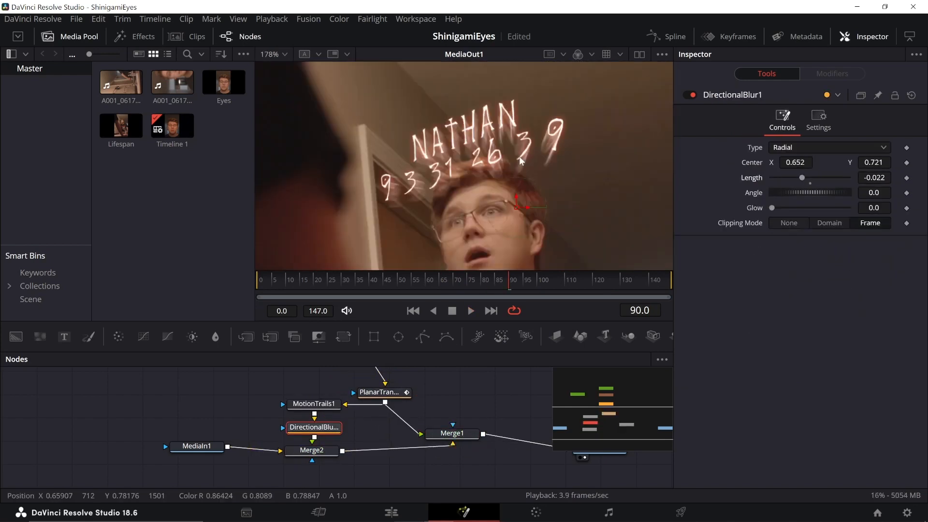
pyautogui.scroll(-2, 510, 152)
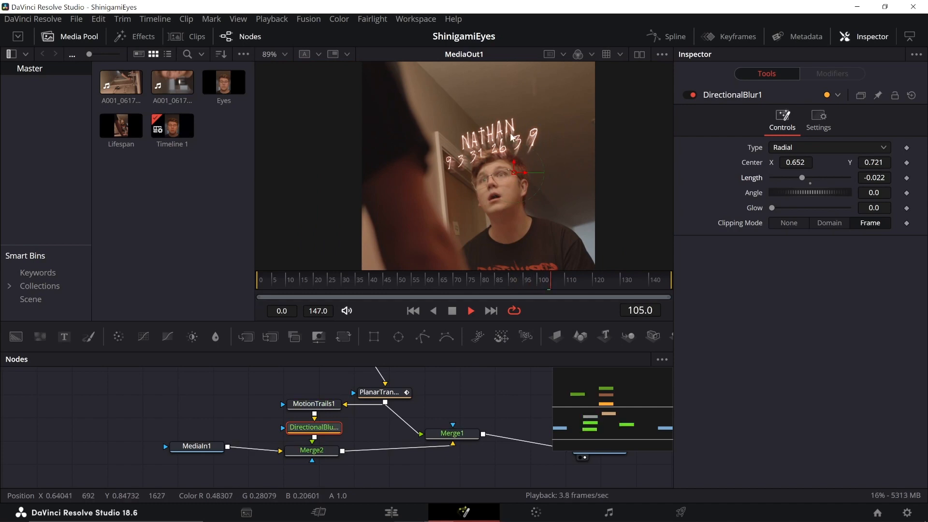
pyautogui.scroll(4, 511, 133)
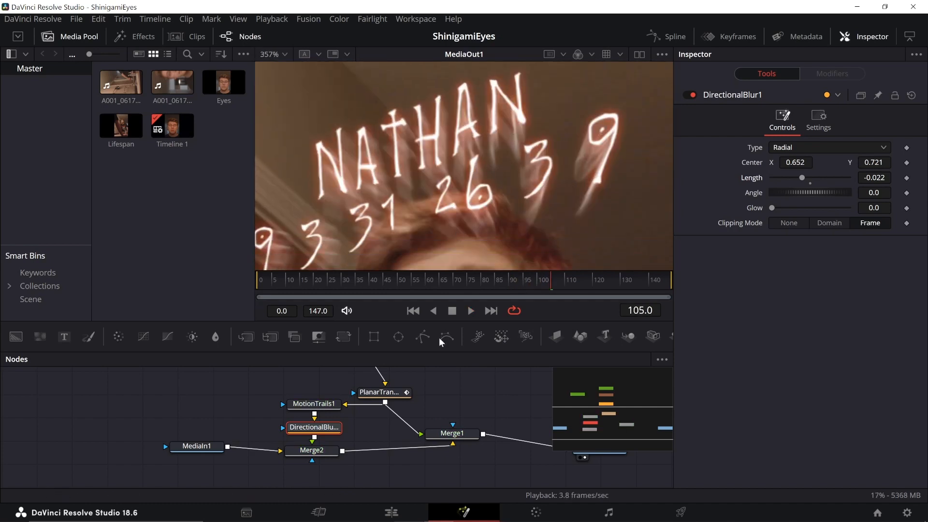
pyautogui.scroll(3, 407, 451)
pyautogui.scroll(-2, 466, 186)
pyautogui.moveTo(510, 286); pyautogui.dragTo(443, 283)
pyautogui.scroll(2, 395, 410)
# Step: Duplicate the FastNoise1 and Displace1 pair, place the copied displacement after SoftGlow1, and feed it from the copied noise
pyautogui.moveTo(254, 476); pyautogui.dragTo(396, 411)
pyautogui.scroll(-1, 396, 411)
pyautogui.moveTo(458, 460); pyautogui.dragTo(258, 373)
pyautogui.moveTo(416, 417); pyautogui.dragTo(416, 380)
pyautogui.hotkey('ctrl', 'v')
pyautogui.moveTo(340, 448); pyautogui.dragTo(375, 452)
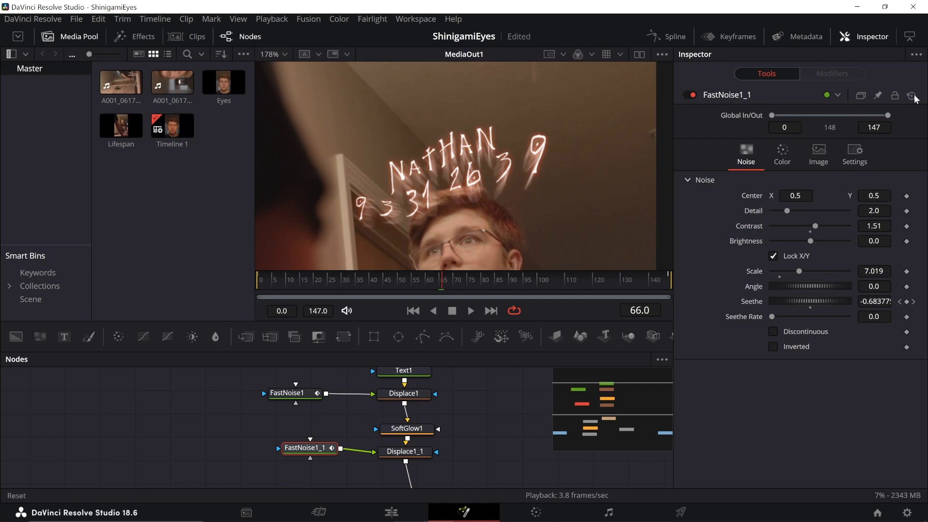
# Step: Reset FastNoise1_1, set its detail to 10 and scale to 20, and compare the text with the node off and on
pyautogui.click(911, 95)
pyautogui.moveTo(787, 210); pyautogui.dragTo(909, 213)
pyautogui.moveTo(780, 271); pyautogui.dragTo(851, 271)
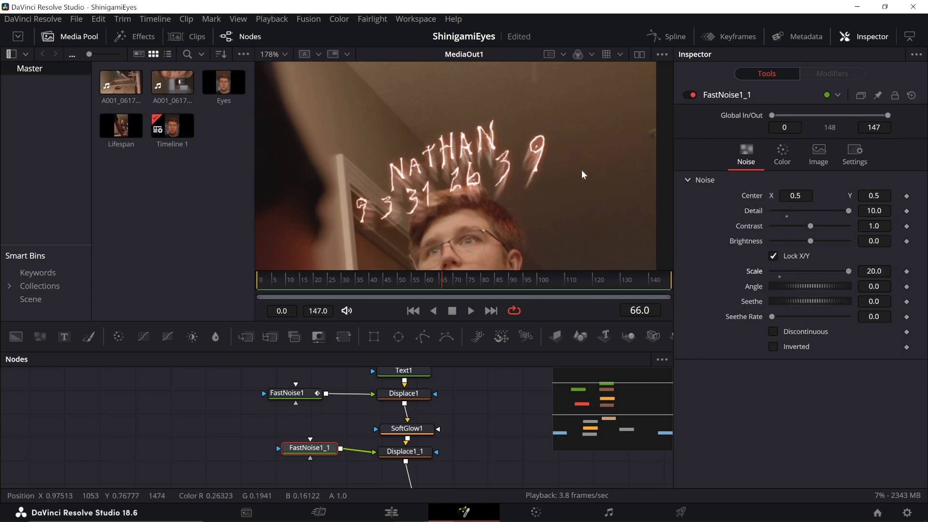
pyautogui.scroll(5, 394, 162)
pyautogui.moveTo(526, 144); pyautogui.dragTo(303, 136)
pyautogui.click(692, 94)
pyautogui.click(691, 95)
# Step: Play back the displaced text and set the scale of FastNoise1_1 to 8
pyautogui.scroll(-5, 549, 115)
pyautogui.press('space')
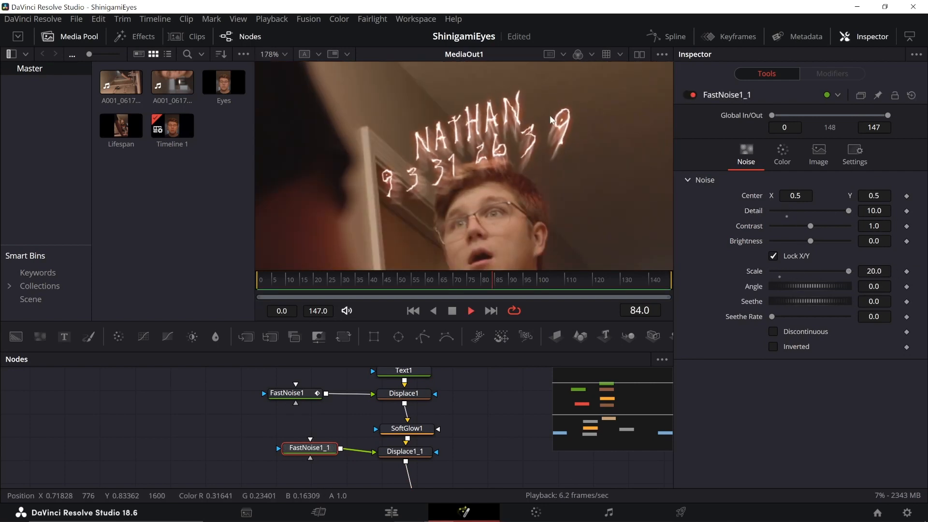
pyautogui.press('space')
pyautogui.moveTo(849, 271); pyautogui.dragTo(801, 271)
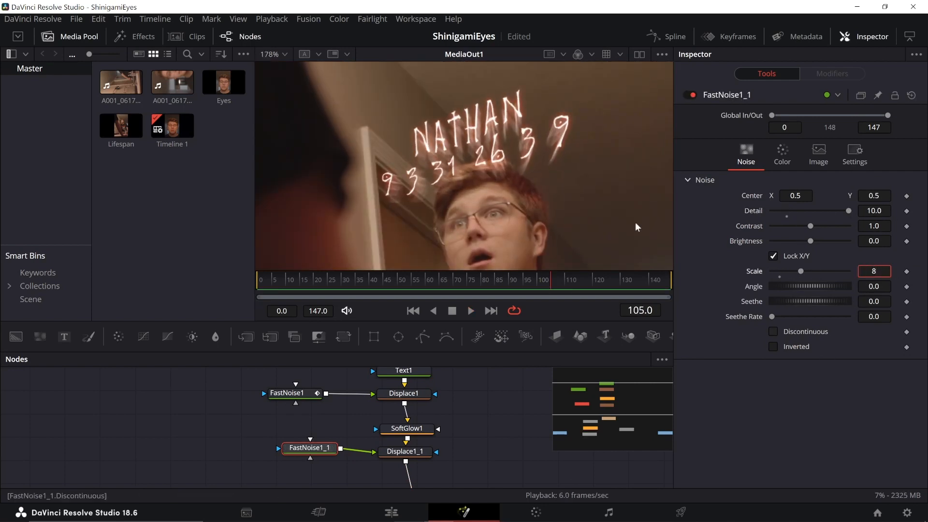
pyautogui.press('Return')
# Step: Keyframe the Seethe of FastNoise1_1 from 0 at frame 0 to 1.0 at frame 147, and play it back
pyautogui.scroll(5, 533, 114)
pyautogui.hotkey('ctrl', 'Left')
pyautogui.click(906, 301)
pyautogui.hotkey('ctrl', 'Right')
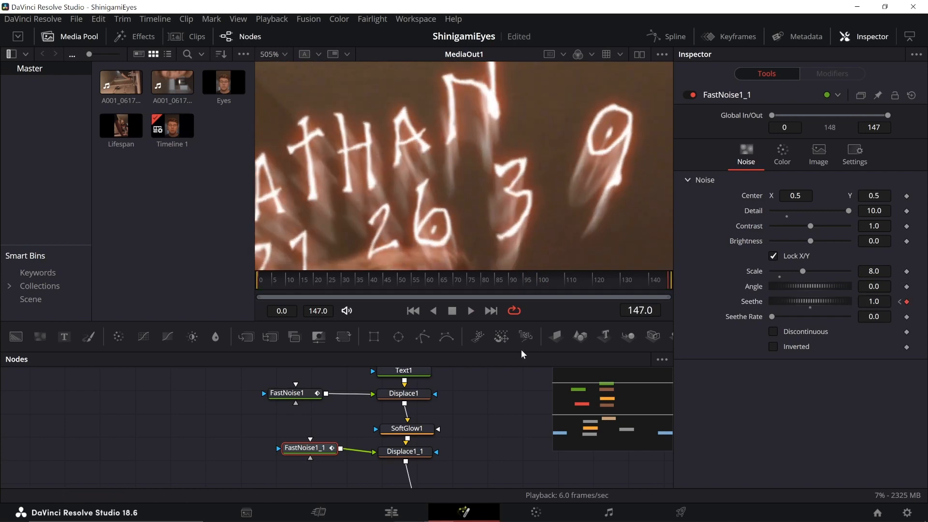
pyautogui.press('space')
pyautogui.scroll(-5, 448, 171)
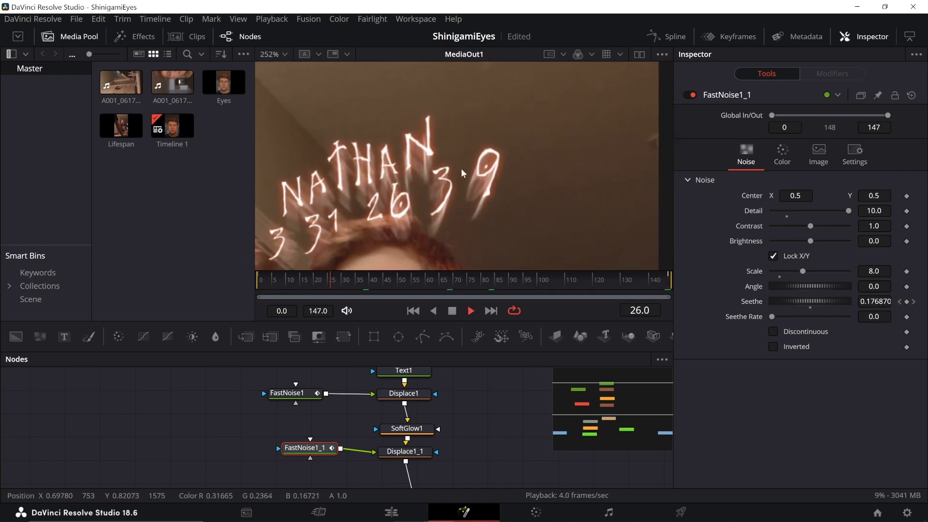
pyautogui.press('space')
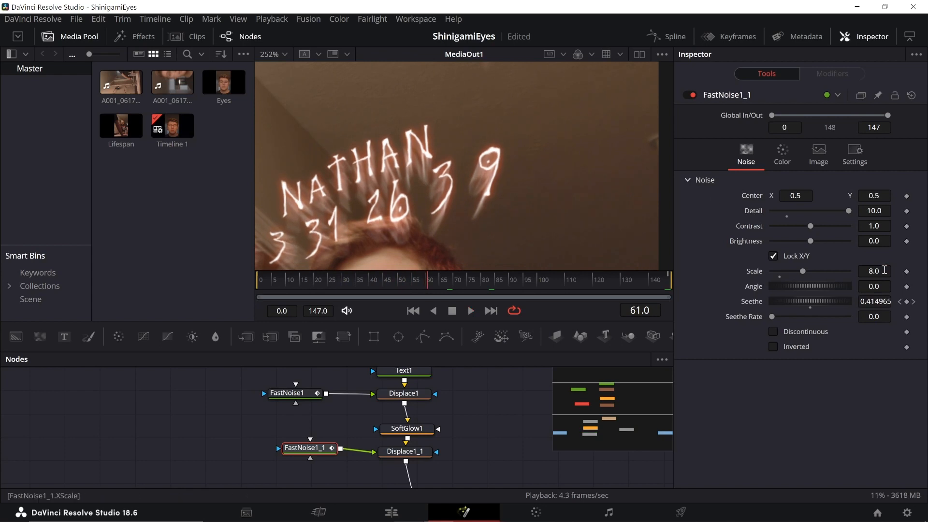
# Step: Set the scale of FastNoise1_1 to 12 and play back the flickering text to check it
pyautogui.click(887, 270)
pyautogui.write('12')
pyautogui.press('Return')
pyautogui.press('space')
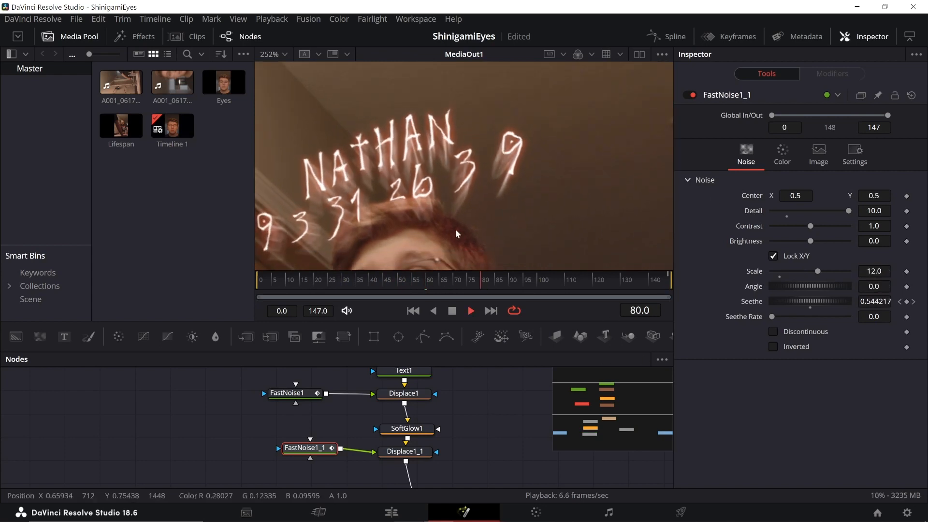
pyautogui.press('space')
pyautogui.scroll(-4, 502, 179)
pyautogui.scroll(4, 500, 162)
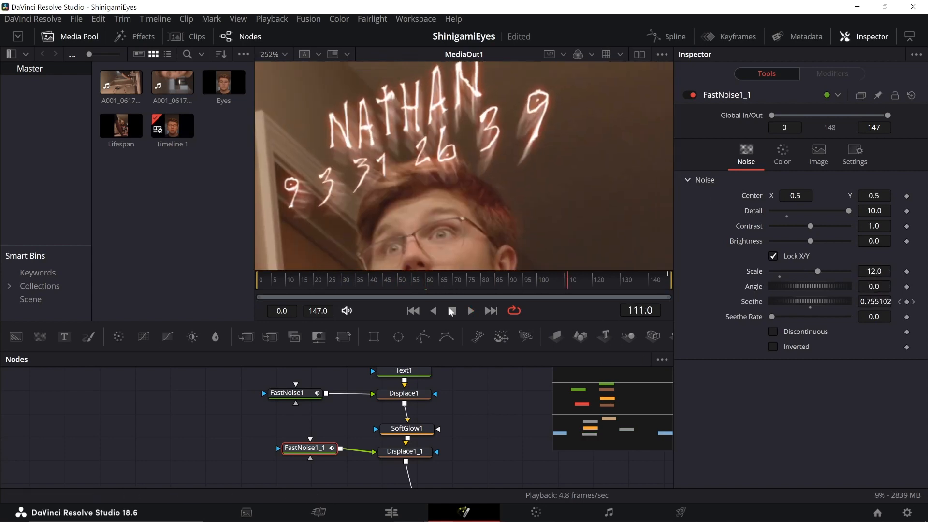
pyautogui.click(403, 370)
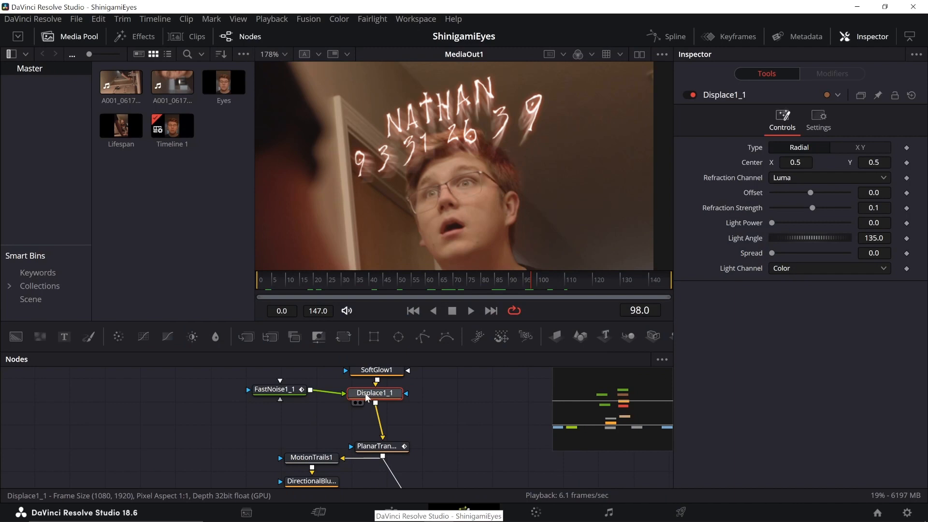
# Step: Add a Soft Glow after Displace1_1 with gain 1.102, green scale 0.378, blue scale 0 and glow size 54.3, and play it back
pyautogui.click(375, 417)
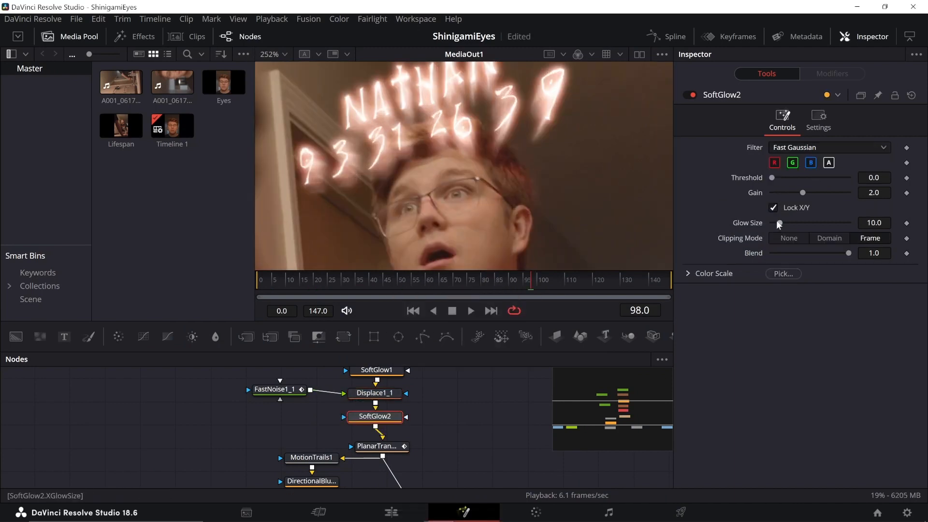
pyautogui.moveTo(799, 193); pyautogui.dragTo(789, 193)
pyautogui.click(714, 273)
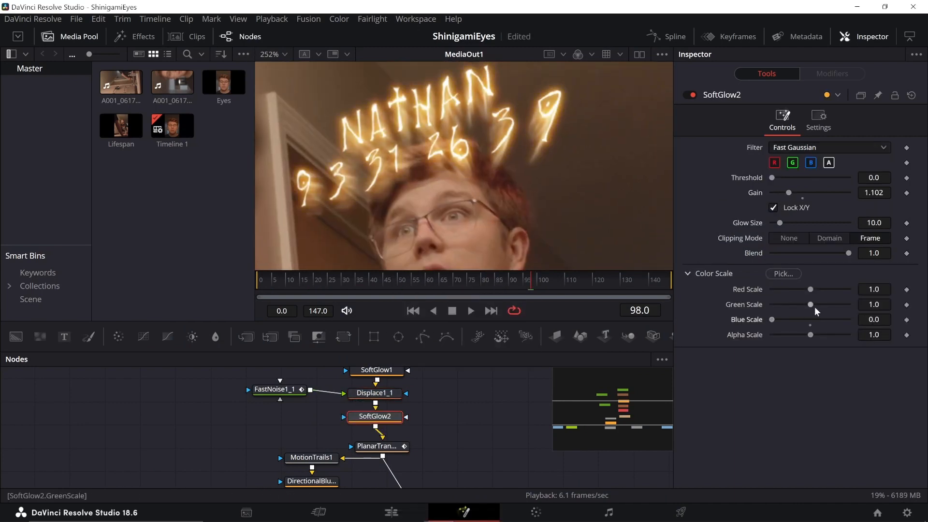
pyautogui.moveTo(810, 304); pyautogui.dragTo(794, 305)
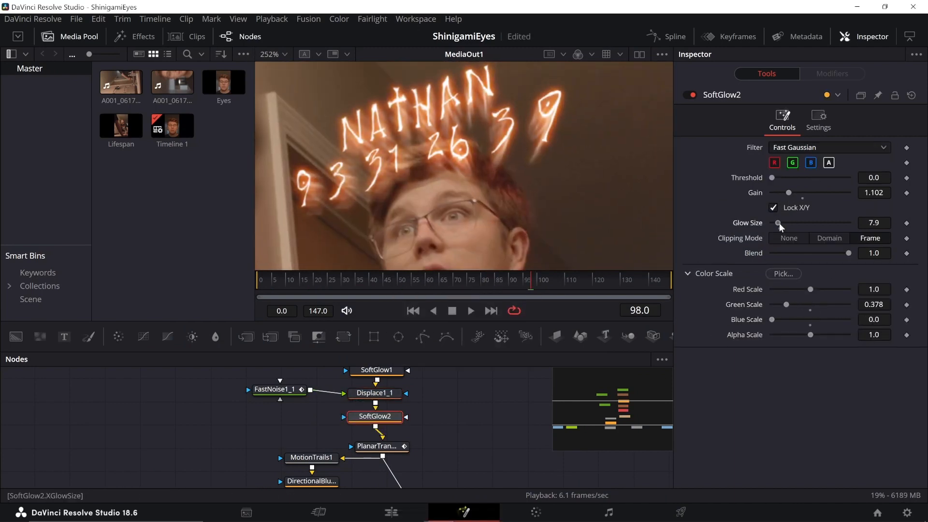
pyautogui.hotkey('ctrl', 'f')
pyautogui.press('space')
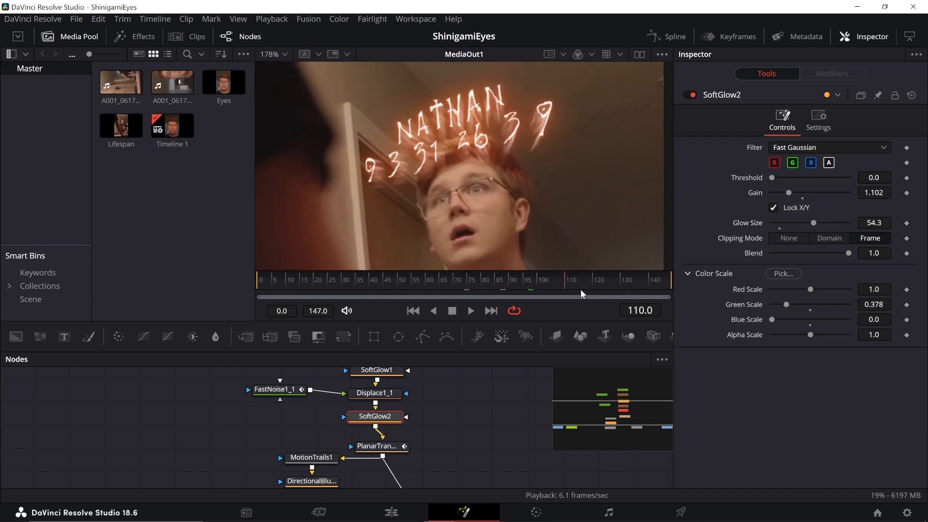
# Step: Add a Color Corrector directly after MediaIn1 and tint the background footage red
pyautogui.click(157, 456)
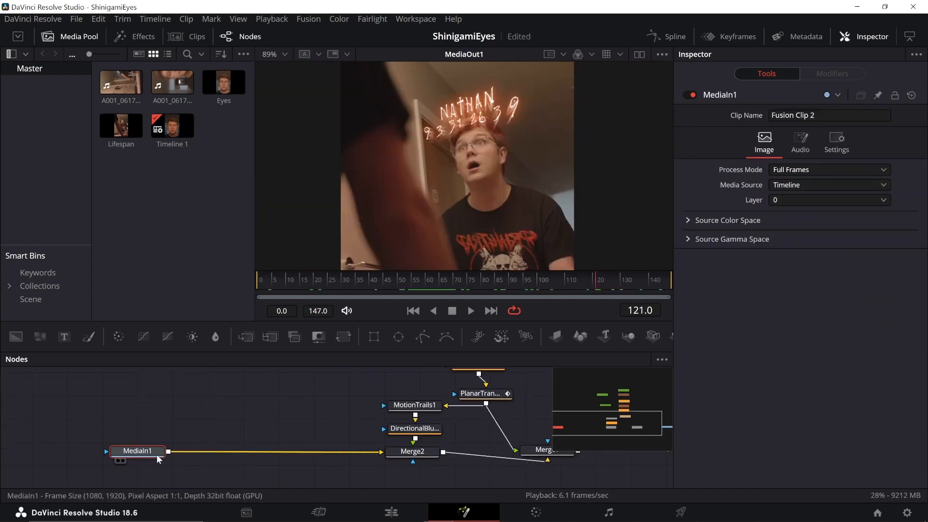
pyautogui.hotkey('shift', 'space')
pyautogui.write('cc')
pyautogui.press('Return')
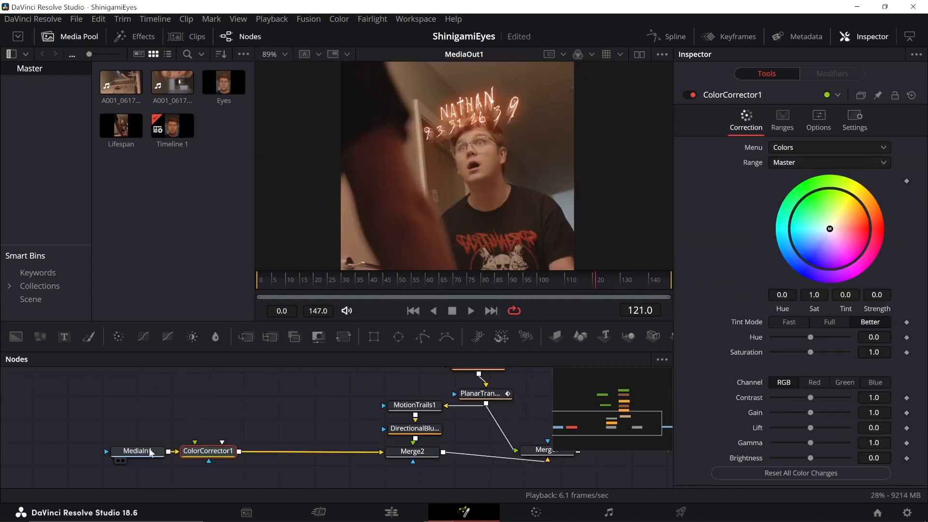
pyautogui.click(783, 163)
pyautogui.click(787, 191)
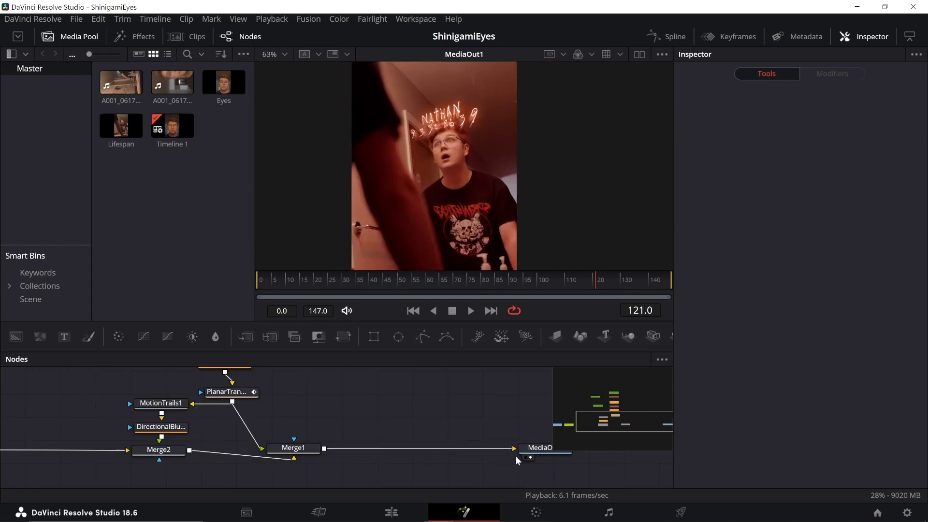
# Step: On the Color page, add a serial node after node 01 and give it a circular window
pyautogui.click(536, 514)
pyautogui.hotkey('alt', 's')
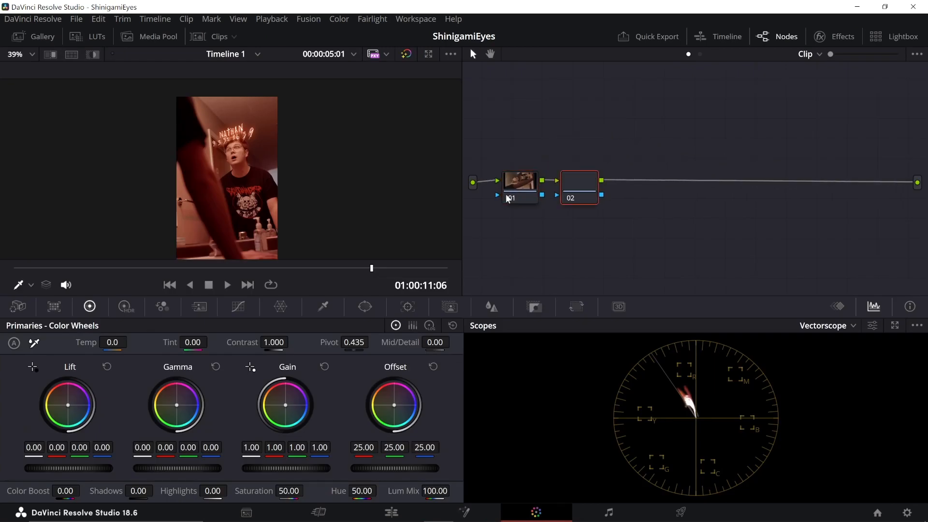
pyautogui.scroll(2, 232, 231)
pyautogui.hotkey('alt', 'c')
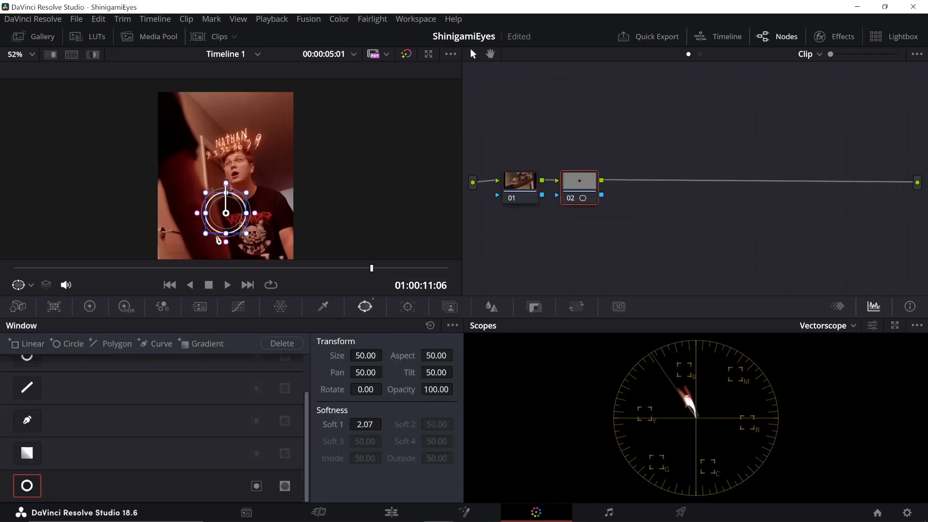
# Step: Enlarge the circular window over the man, soften its edge and invert it
pyautogui.moveTo(259, 193); pyautogui.dragTo(297, 234)
pyautogui.moveTo(385, 423); pyautogui.dragTo(387, 423)
pyautogui.click(256, 485)
# Step: Darken the area outside the circular window with the custom curve and increase the window's Soft 1 value
pyautogui.click(243, 311)
pyautogui.moveTo(312, 412)
pyautogui.mouseDown()
pyautogui.moveTo(316, 447)
pyautogui.moveTo(302, 401)
pyautogui.mouseUp()
pyautogui.scroll(-3, 290, 161)
pyautogui.scroll(-2, 287, 163)
pyautogui.click(365, 307)
pyautogui.moveTo(357, 425); pyautogui.dragTo(411, 426)
# Step: Examine the red irises on the man's face up close and the polygon-masked colour correctors behind them in the Fusion composition
pyautogui.click(531, 179)
pyautogui.scroll(1, 274, 164)
pyautogui.scroll(-2, 273, 164)
pyautogui.scroll(5, 288, 159)
pyautogui.moveTo(286, 143); pyautogui.dragTo(272, 174)
pyautogui.scroll(2, 272, 174)
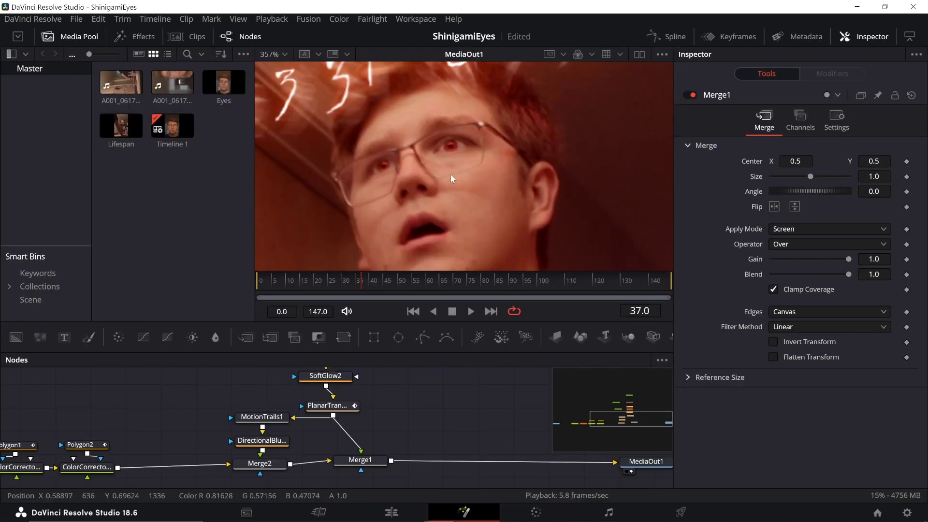
pyautogui.moveTo(449, 176); pyautogui.dragTo(484, 174)
pyautogui.moveTo(199, 456); pyautogui.dragTo(328, 441)
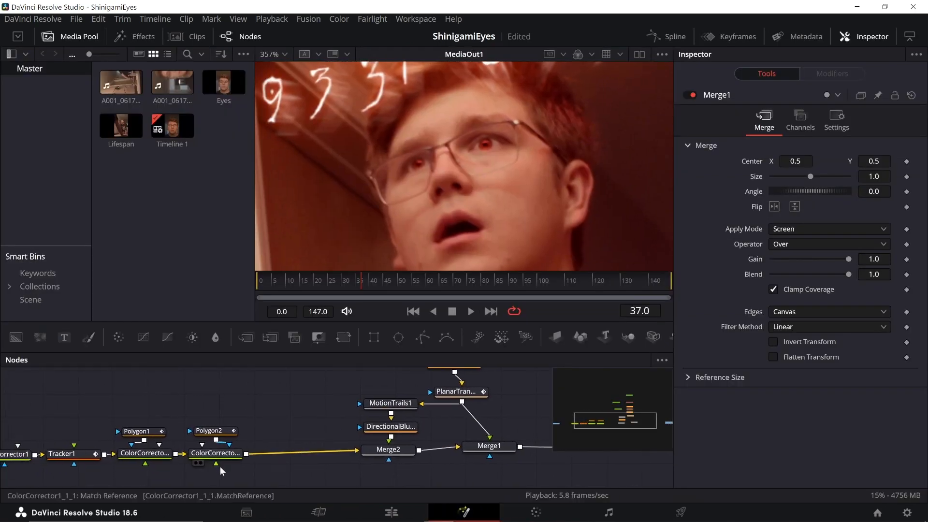